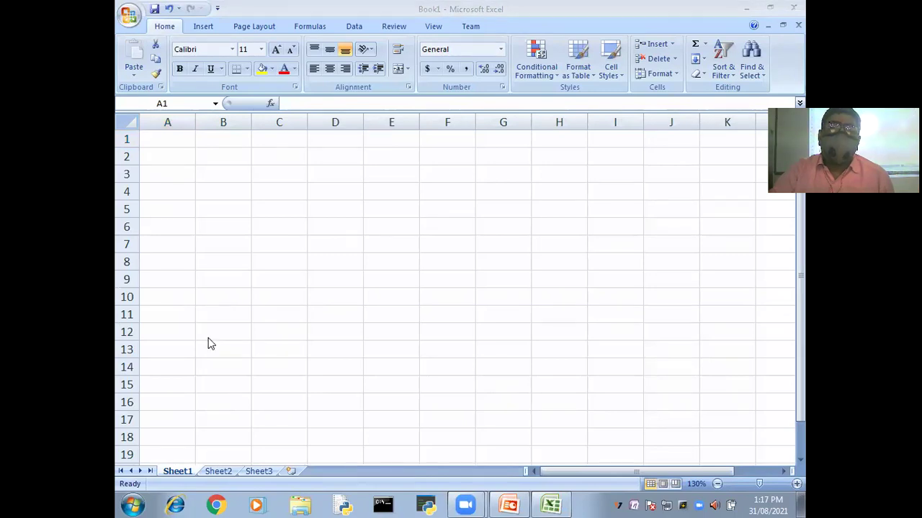
Step: Merge and center the cell range A1:J4 with text wrapping turned on
{"action": "left_click", "coordinate": [163, 142]}
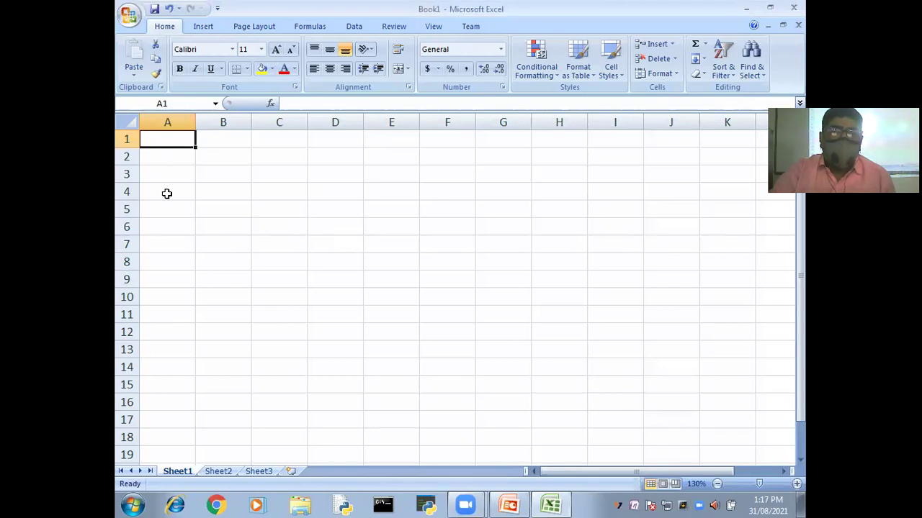
{"action": "left_click", "coordinate": [179, 142]}
{"action": "left_click", "coordinate": [169, 226]}
{"action": "left_click_drag", "start_coordinate": [169, 146], "coordinate": [655, 190]}
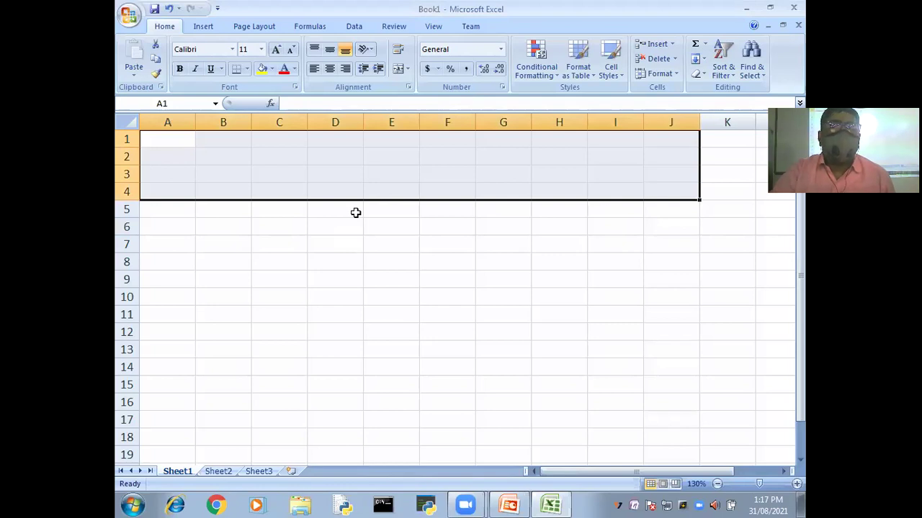
{"action": "left_click", "coordinate": [398, 52]}
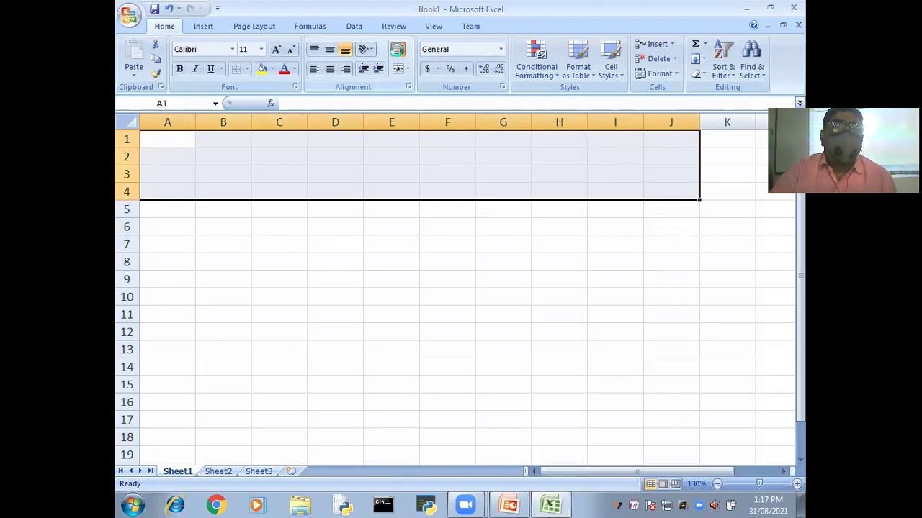
{"action": "left_click", "coordinate": [398, 72]}
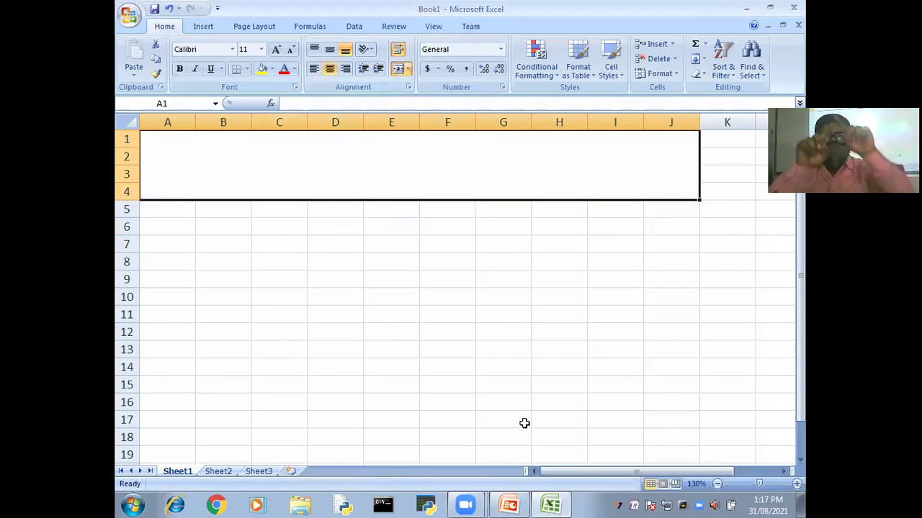
Step: Middle-align the content of the merged heading cell vertically
{"action": "double_click", "coordinate": [397, 175]}
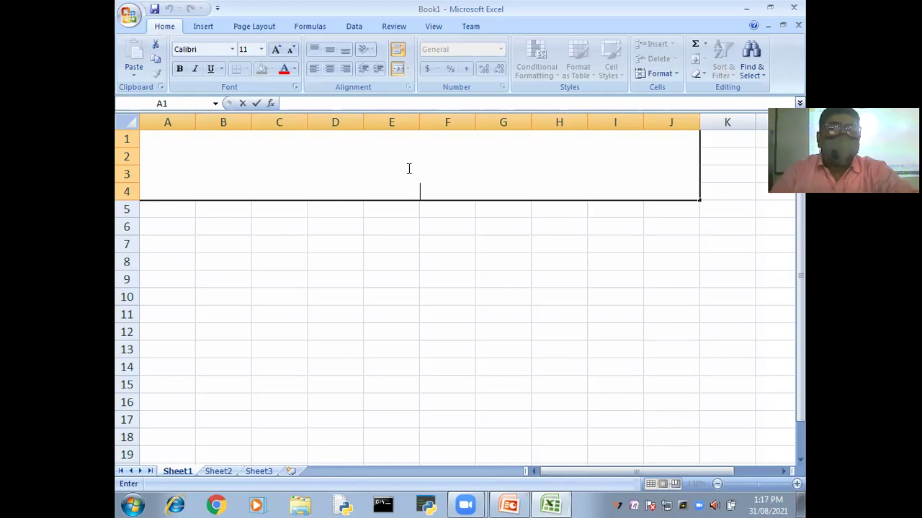
{"action": "key", "text": "F2"}
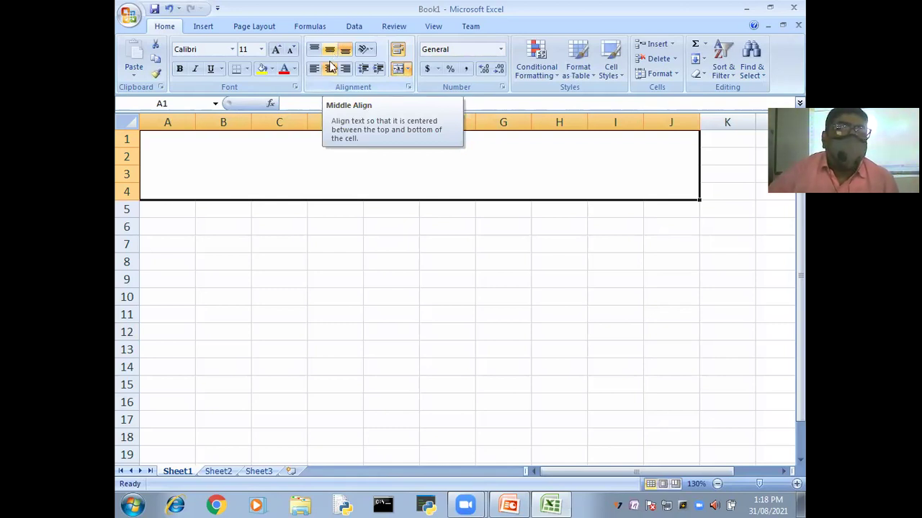
{"action": "left_click", "coordinate": [330, 55]}
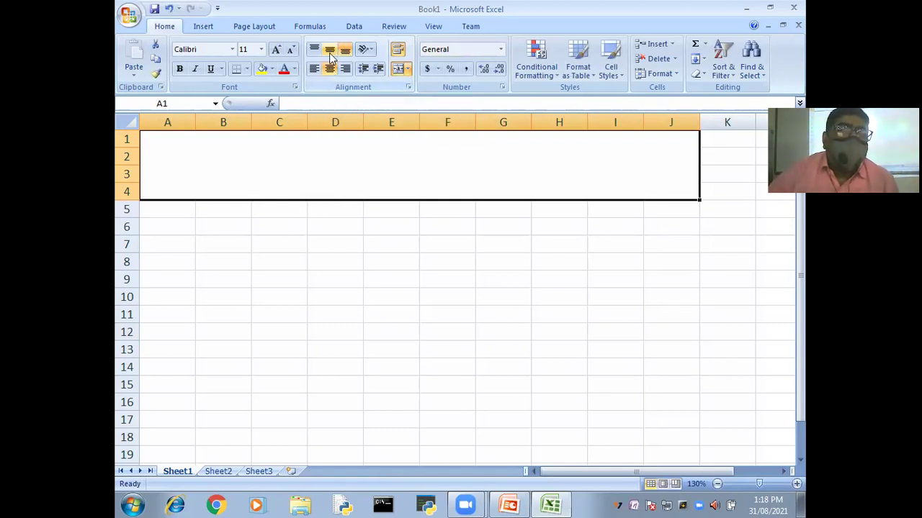
Step: Enter the heading "Result of BBA AKU 2nd SEM" in the merged cell A1:J4
{"action": "double_click", "coordinate": [393, 160]}
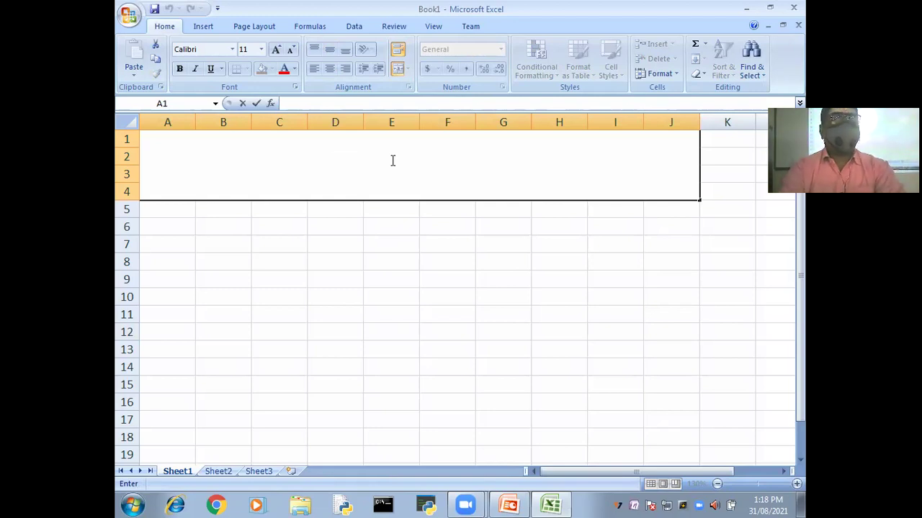
{"action": "type", "text": "Result of BBA"}
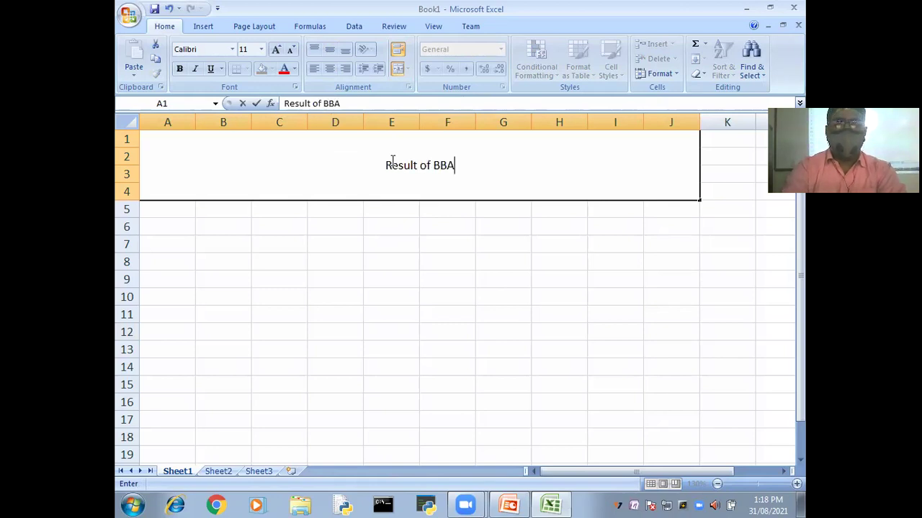
{"action": "type", "text": " AKU 2"}
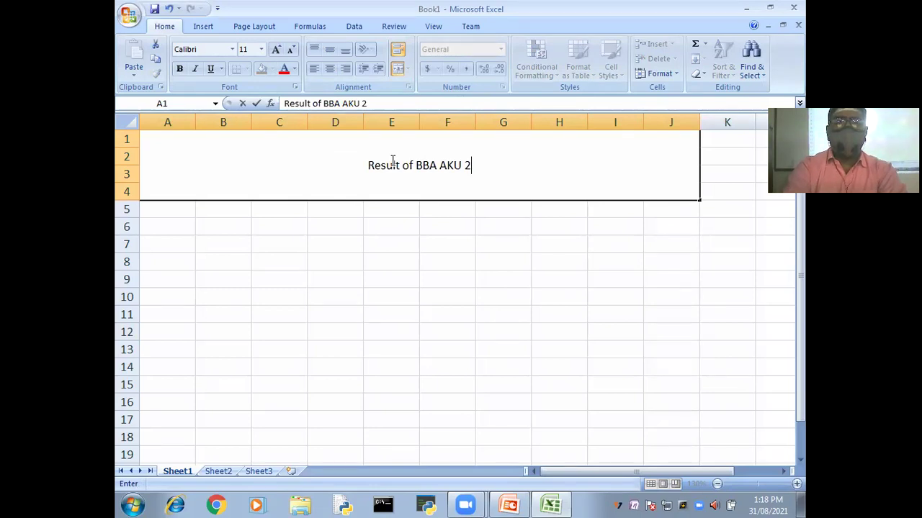
{"action": "type", "text": "nd "}
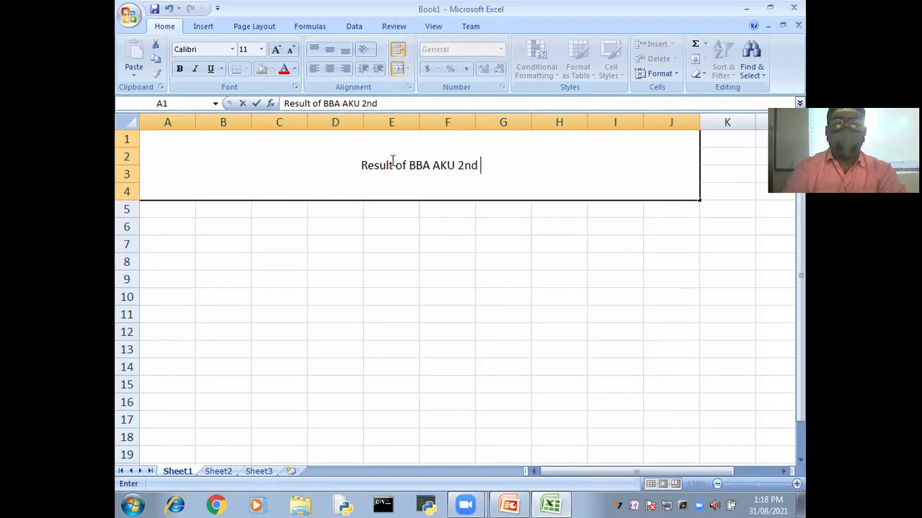
{"action": "type", "text": "SEm"}
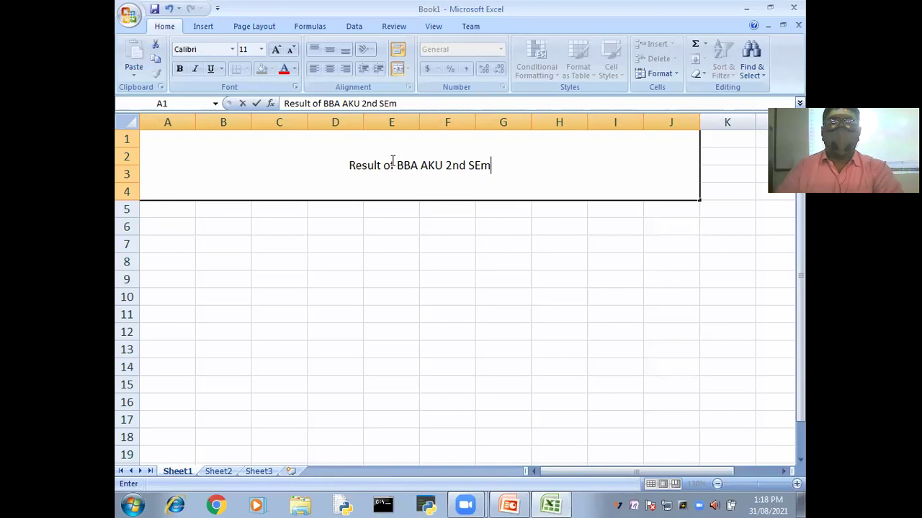
{"action": "key", "text": "BackSpace"}
{"action": "type", "text": "M"}
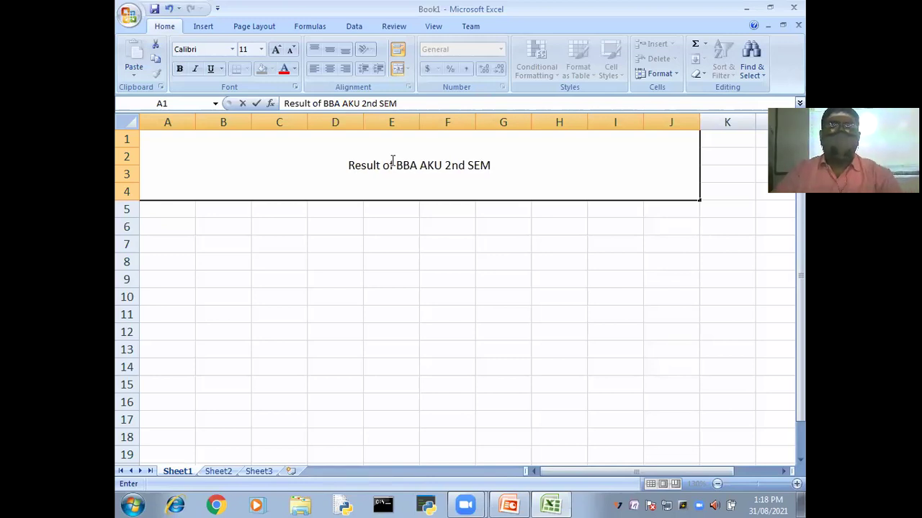
Step: Select the entire heading text inside the merged cell
{"action": "key", "text": "shift+Home"}
{"action": "left_click", "coordinate": [500, 167]}
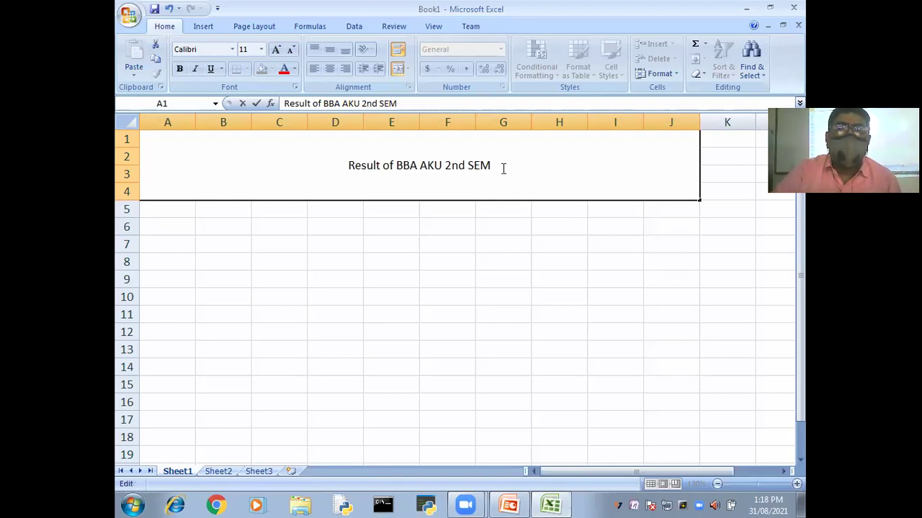
{"action": "left_click", "coordinate": [352, 165], "text": "shift"}
{"action": "left_click", "coordinate": [349, 165]}
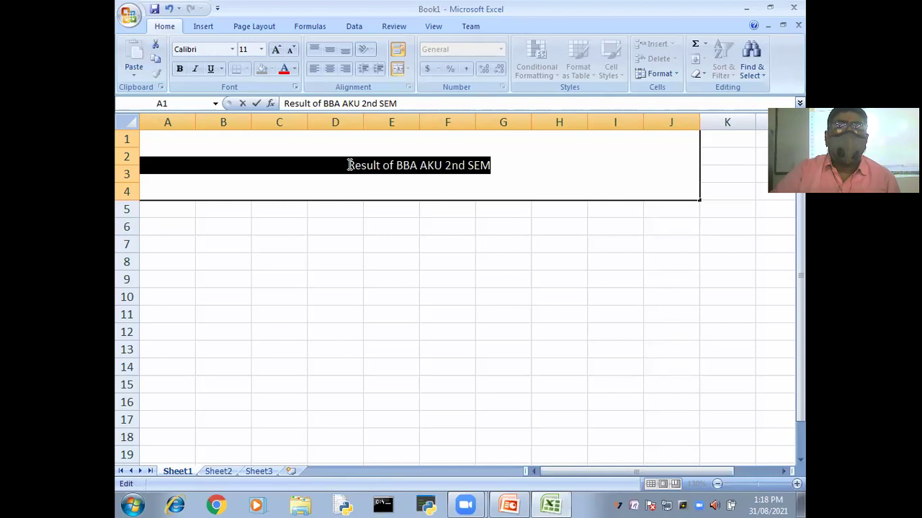
{"action": "left_click", "coordinate": [440, 166], "text": "shift"}
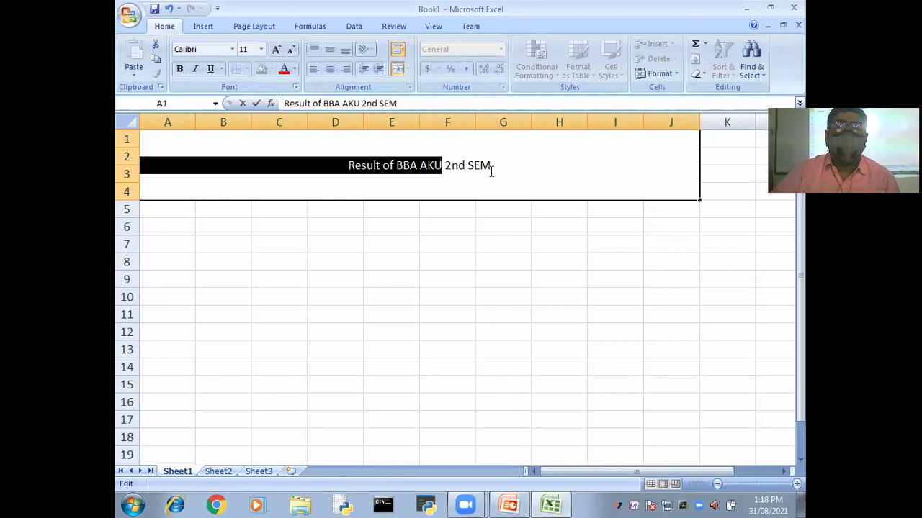
{"action": "left_click", "coordinate": [491, 166], "text": "shift"}
{"action": "key", "text": "ctrl+c"}
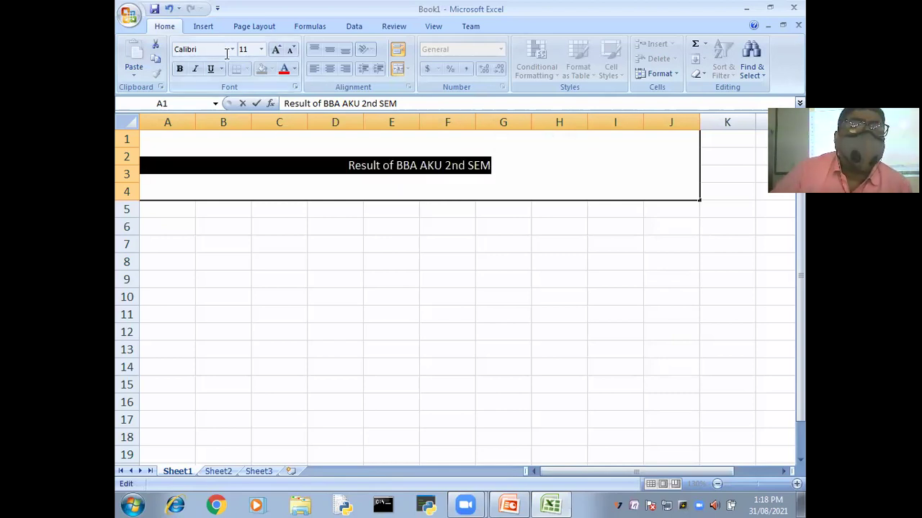
{"action": "left_click", "coordinate": [232, 50]}
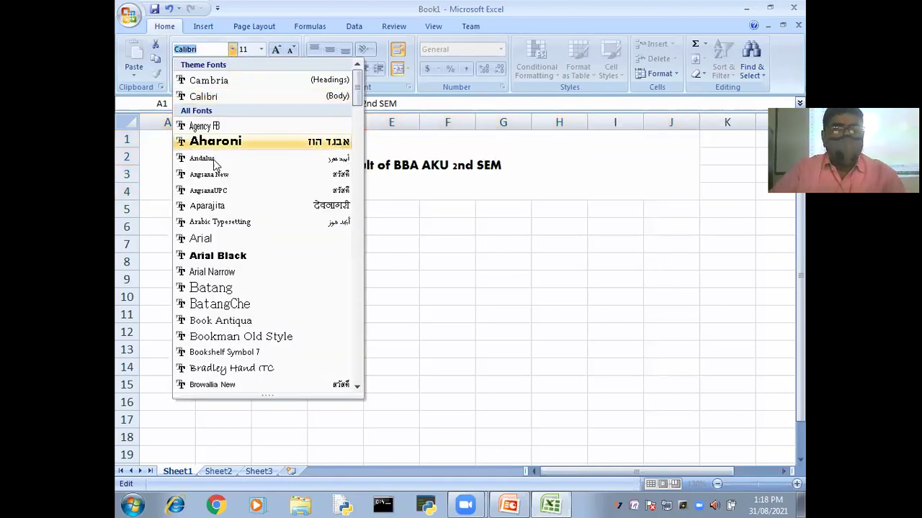
{"action": "type", "text": "t"}
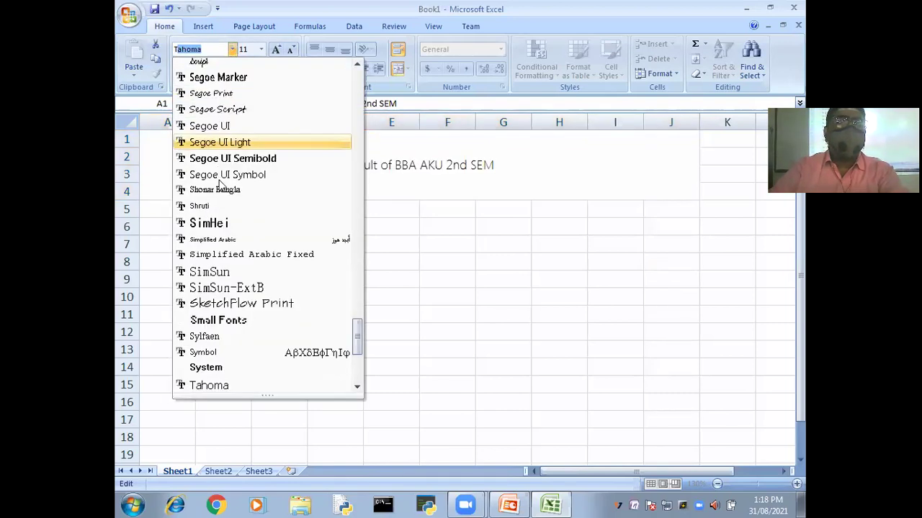
{"action": "scroll", "coordinate": [221, 184], "scroll_direction": "up", "scroll_amount": 1}
{"action": "scroll", "coordinate": [222, 88], "scroll_direction": "up", "scroll_amount": 1}
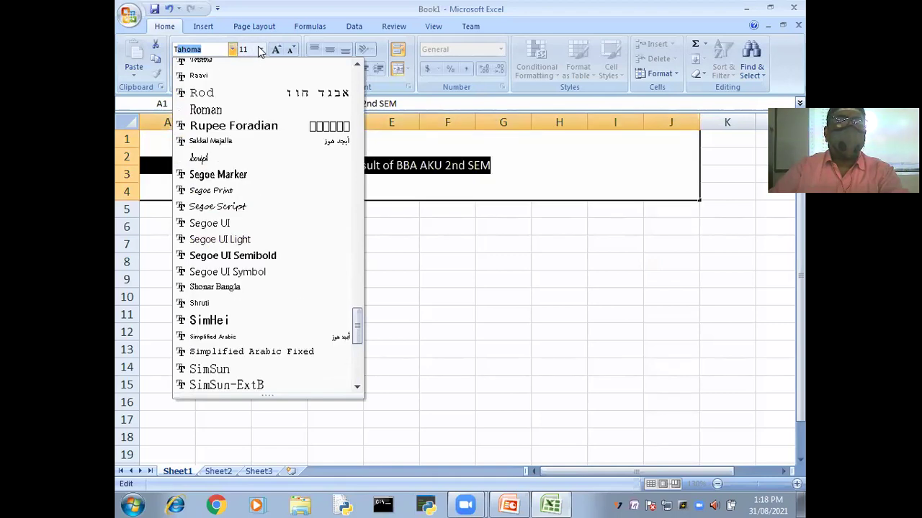
Step: Format the selected heading text as 12 pt, bold and red
{"action": "left_click", "coordinate": [262, 50]}
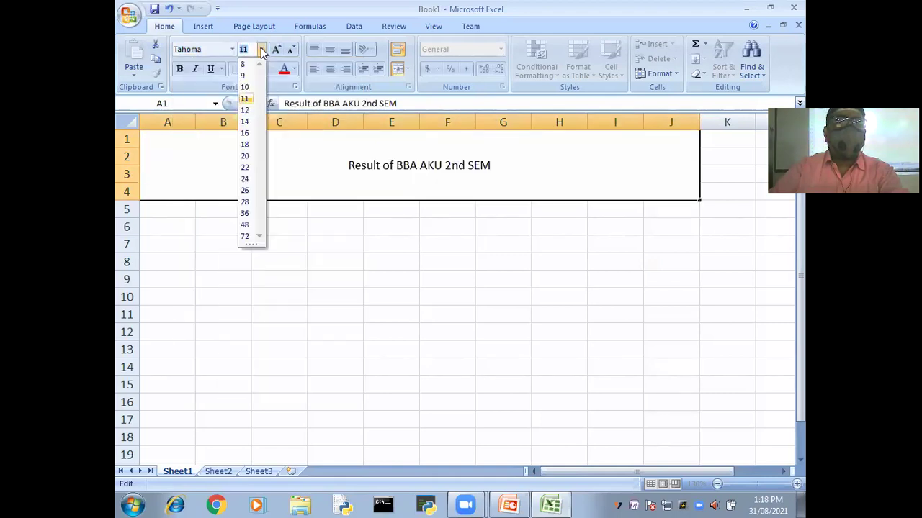
{"action": "left_click", "coordinate": [245, 109]}
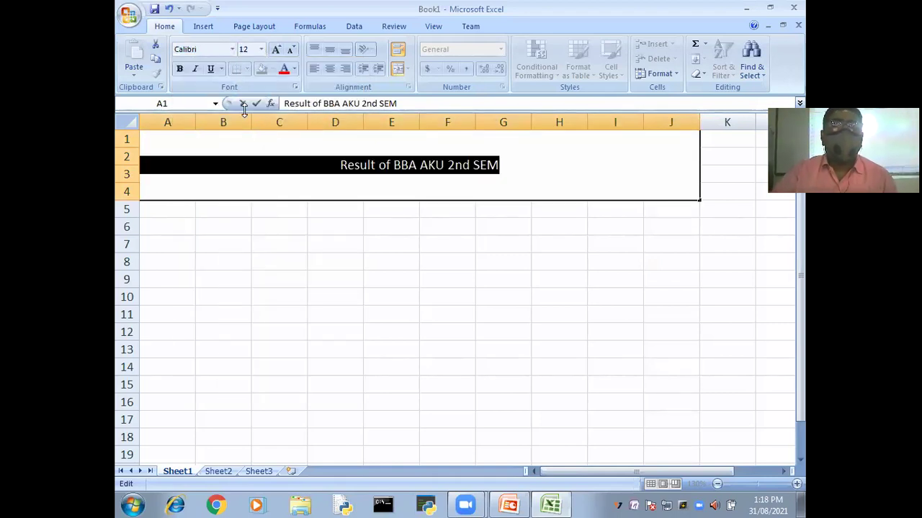
{"action": "left_click", "coordinate": [180, 69]}
{"action": "left_click", "coordinate": [284, 70]}
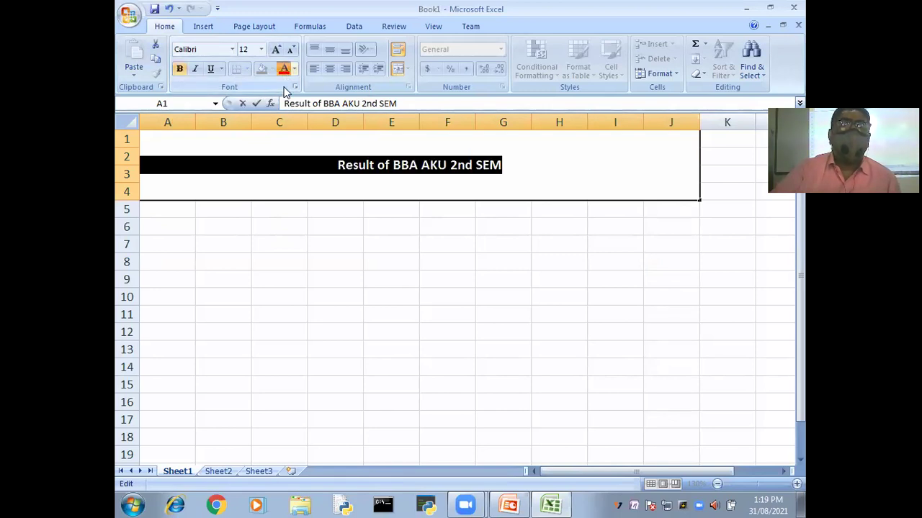
{"action": "left_click", "coordinate": [448, 227]}
{"action": "left_click", "coordinate": [446, 173]}
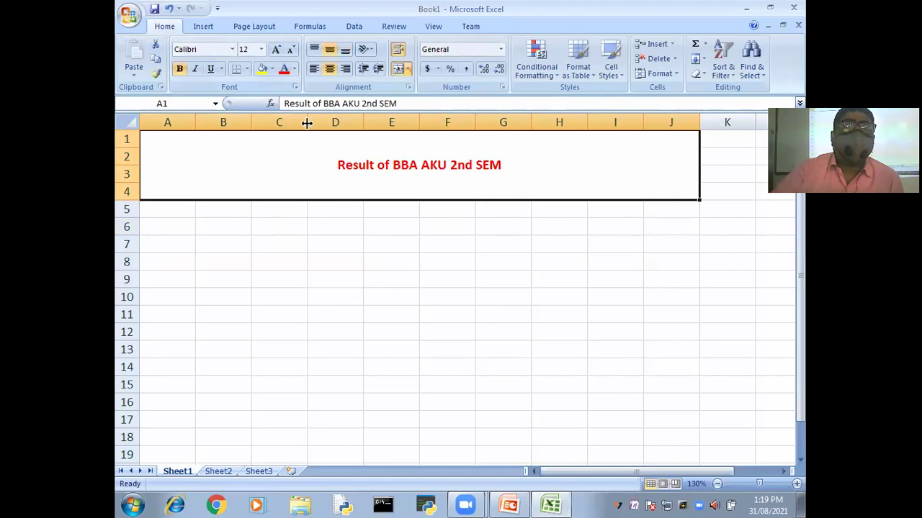
Step: Fill the merged heading cell with a custom light yellow, RGB 255, 255, 151
{"action": "left_click", "coordinate": [272, 70]}
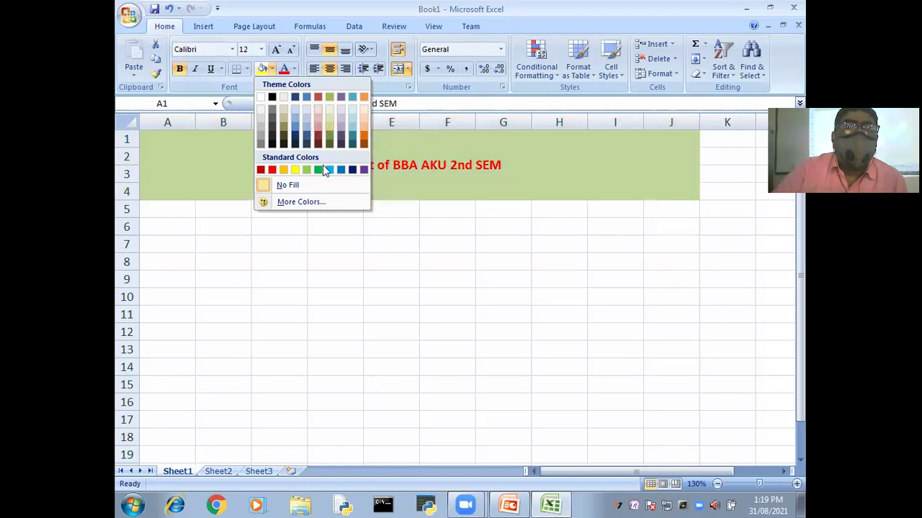
{"action": "left_click", "coordinate": [298, 203]}
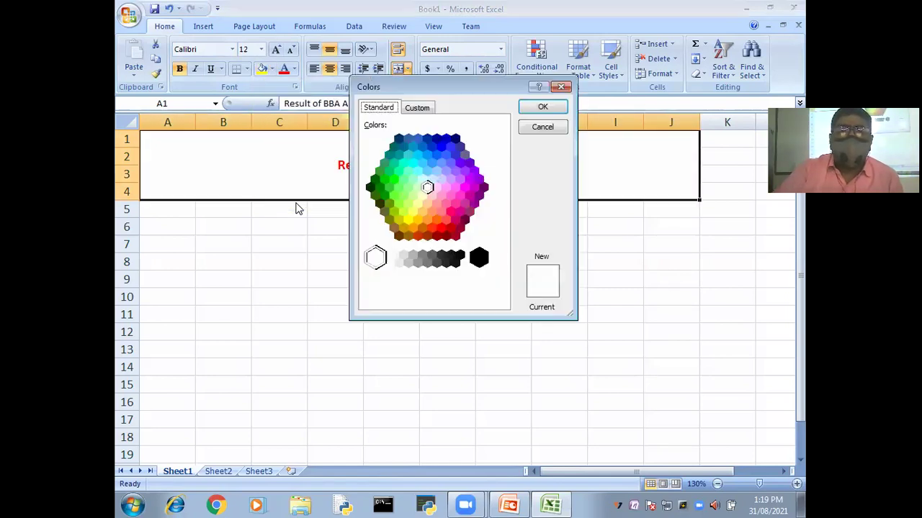
{"action": "left_click", "coordinate": [413, 212]}
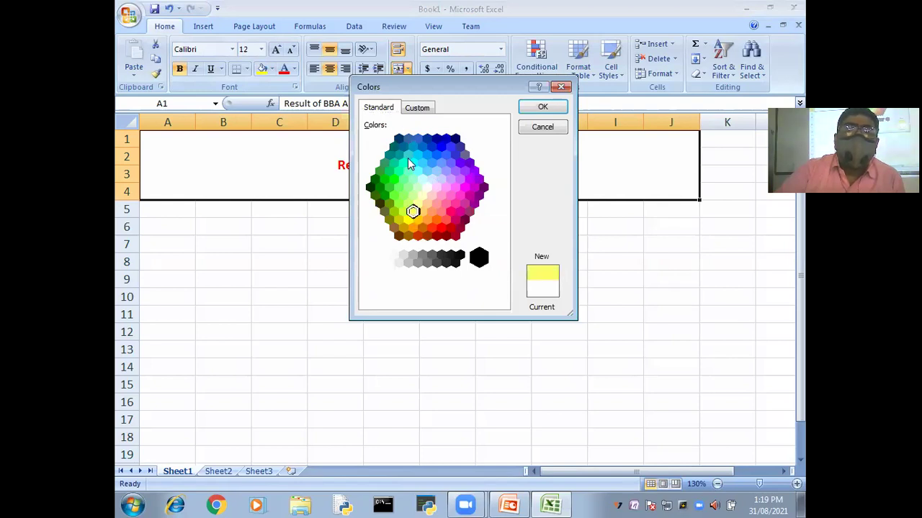
{"action": "left_click", "coordinate": [416, 108]}
{"action": "left_click", "coordinate": [497, 179]}
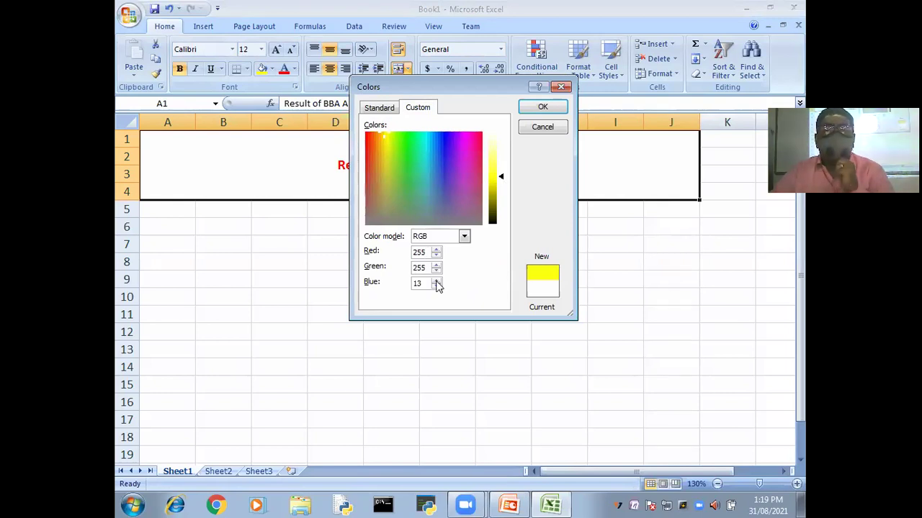
{"action": "left_click_drag", "start_coordinate": [502, 177], "coordinate": [502, 152]}
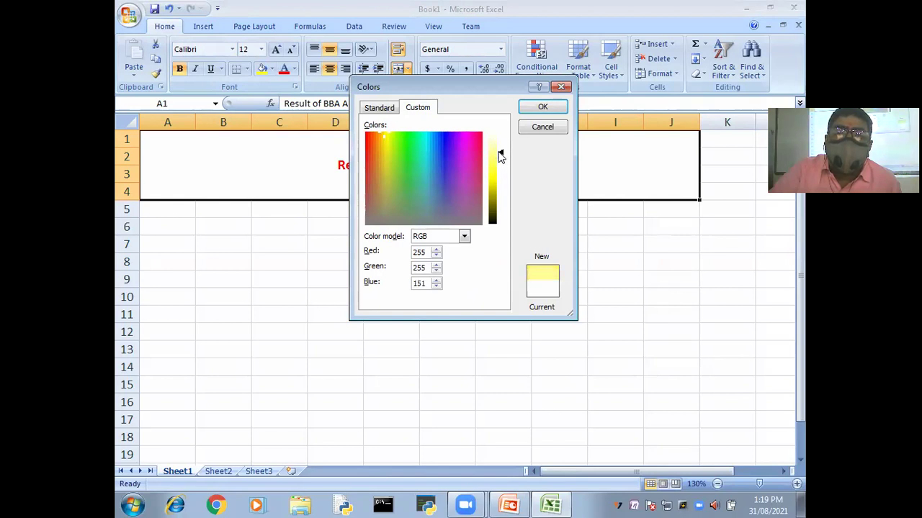
{"action": "left_click", "coordinate": [541, 107]}
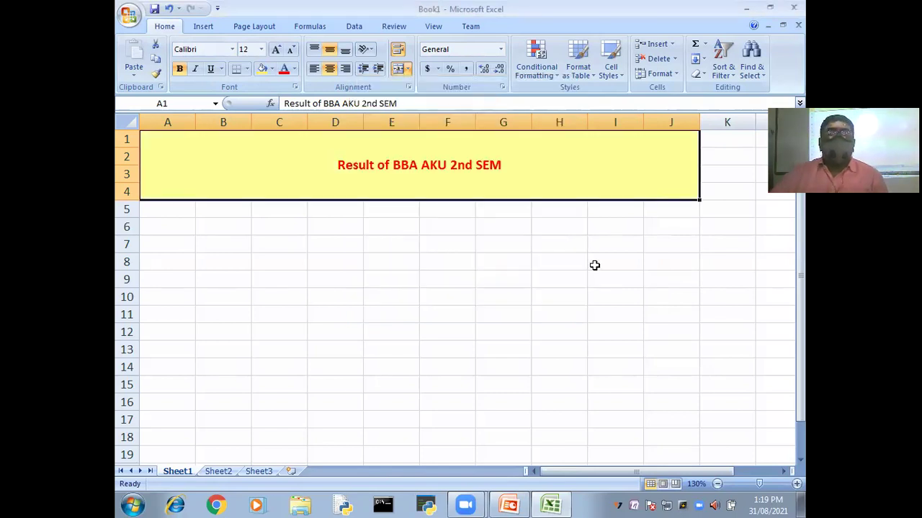
{"action": "left_click", "coordinate": [599, 317]}
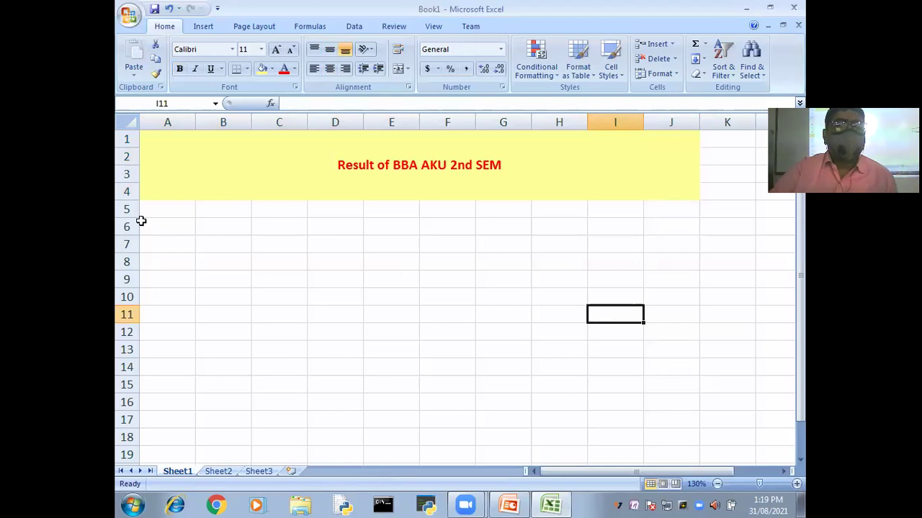
{"action": "left_click", "coordinate": [161, 207]}
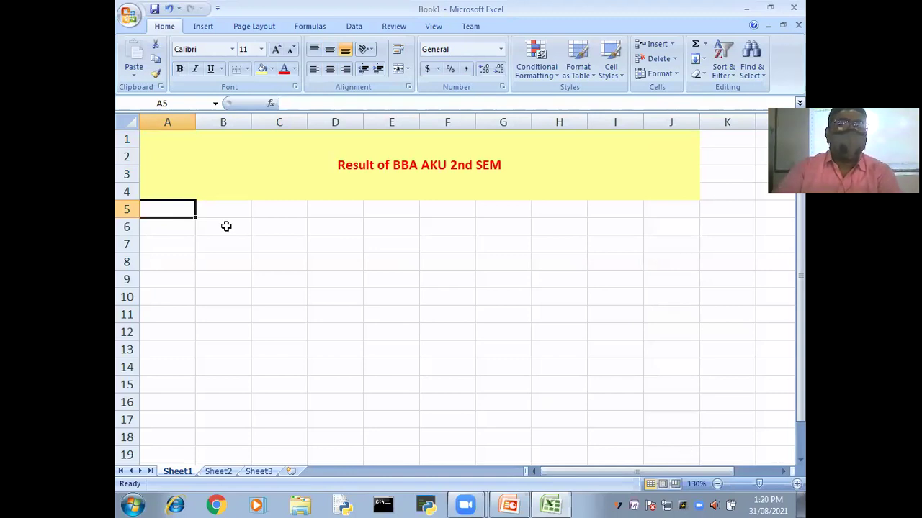
{"action": "key", "text": "ctrl+v"}
{"action": "left_click", "coordinate": [191, 210]}
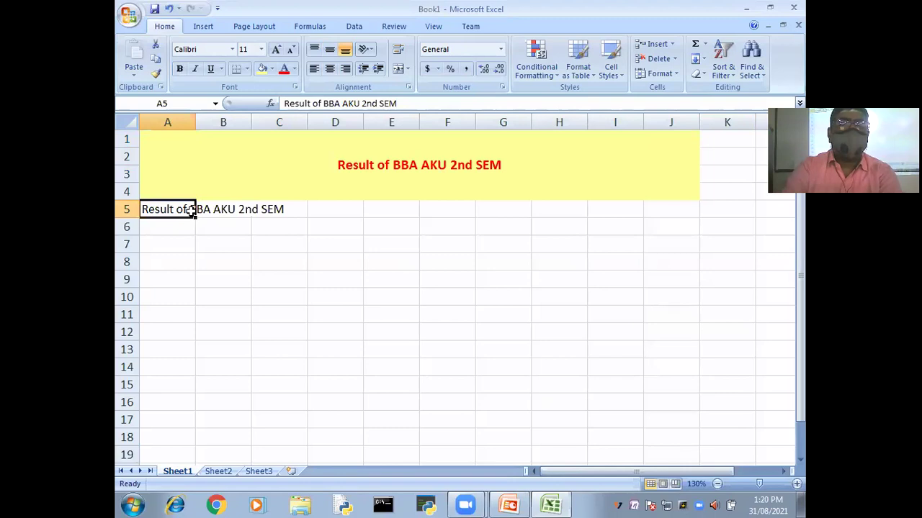
{"action": "type", "text": "r"}
{"action": "type", "text": "R"}
{"action": "key", "text": "BackSpace"}
{"action": "key", "text": "BackSpace"}
{"action": "type", "text": "r"}
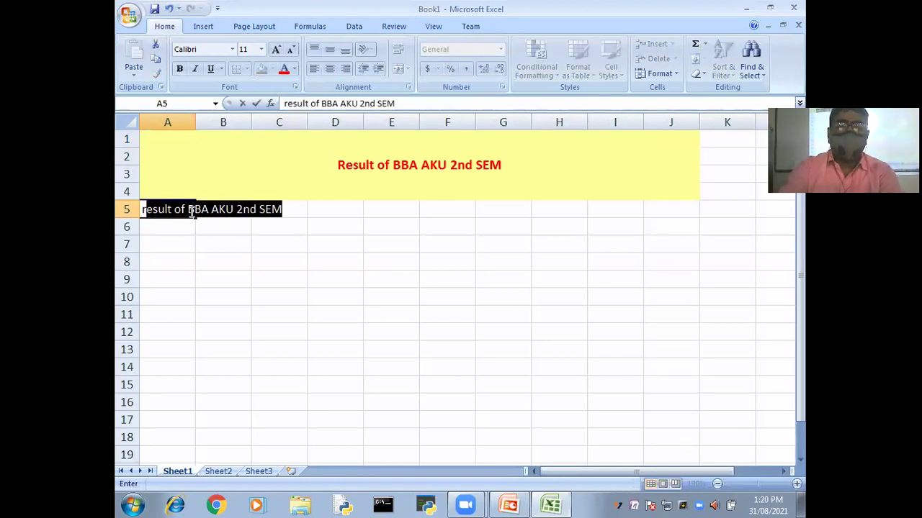
{"action": "key", "text": "BackSpace"}
{"action": "key", "text": "BackSpace"}
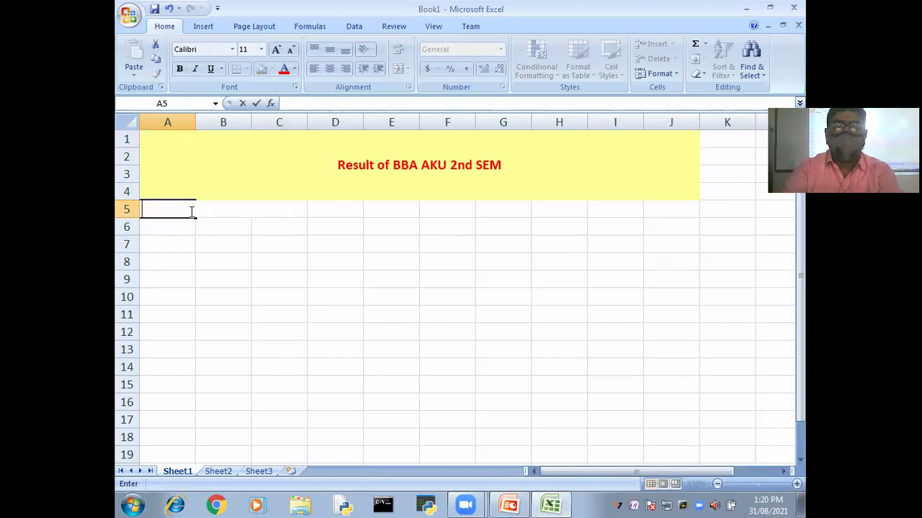
Step: Enter the column headers "Roll No.", "Name" and "Cost Accnt" in cells A5 to C5
{"action": "type", "text": "Roll No."}
{"action": "key", "text": "Tab"}
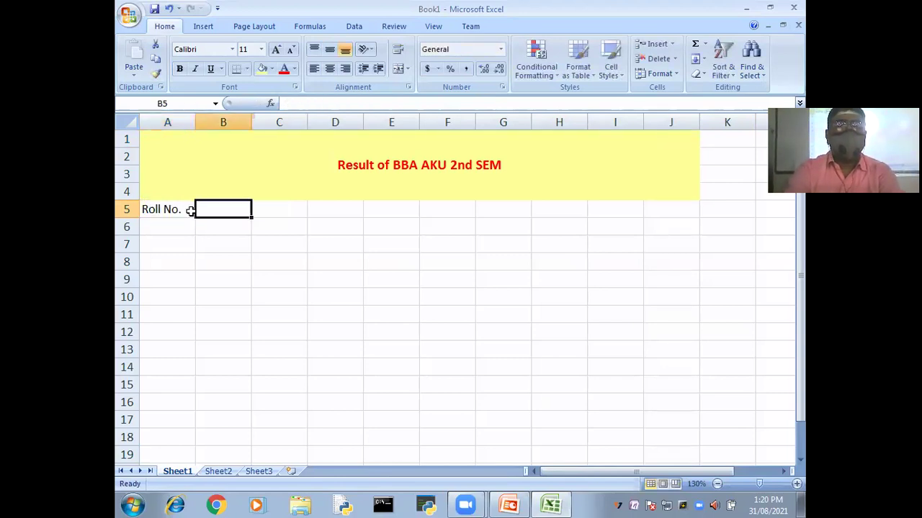
{"action": "type", "text": "Name"}
{"action": "key", "text": "Tab"}
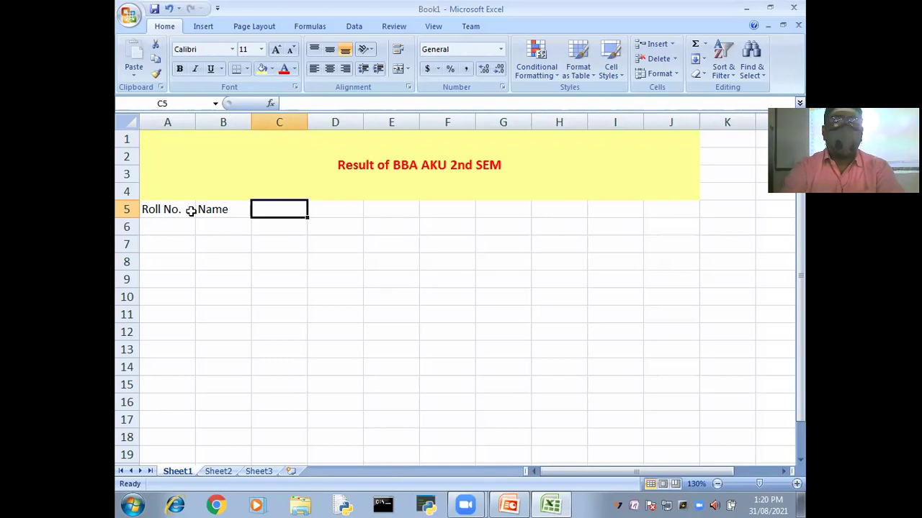
{"action": "type", "text": "Cost "}
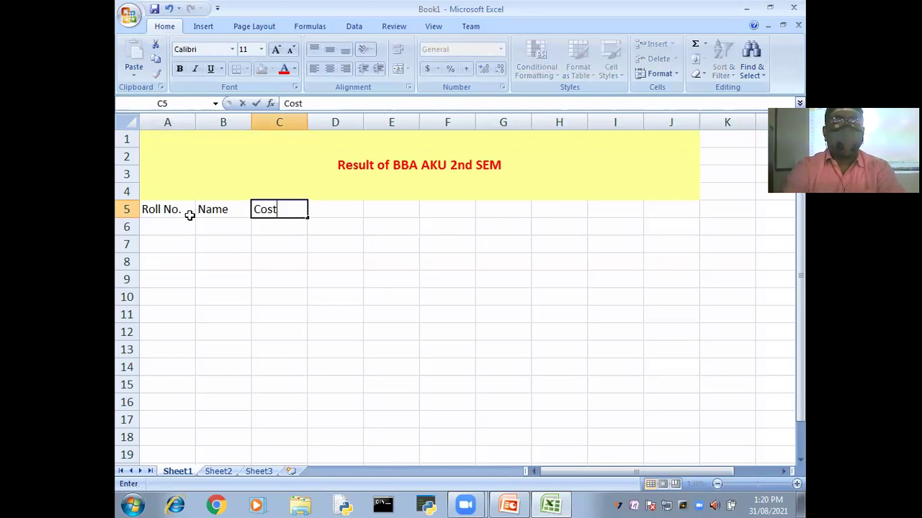
{"action": "type", "text": "Acc"}
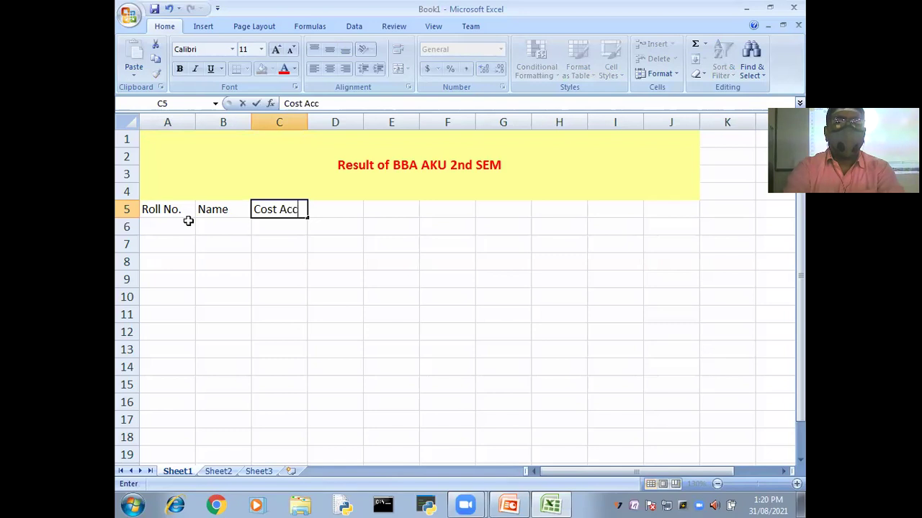
{"action": "type", "text": "nt"}
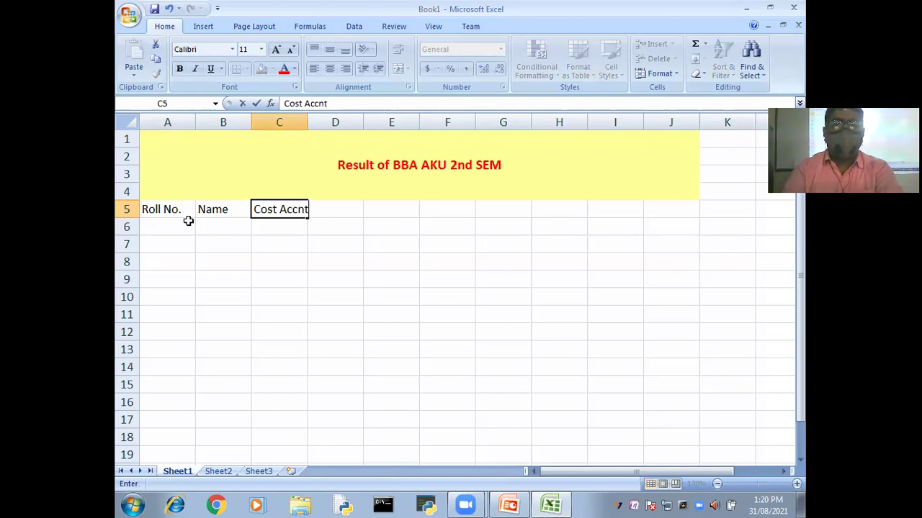
{"action": "key", "text": "Return"}
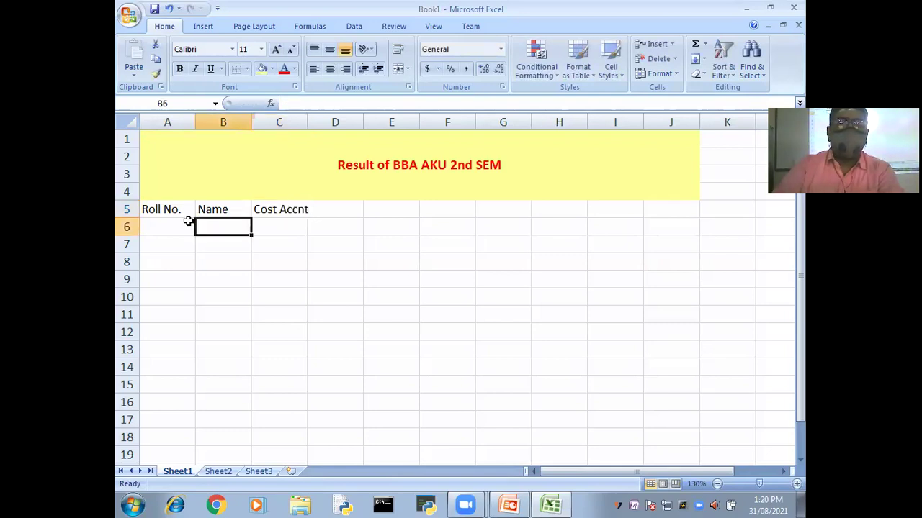
Step: Enter the column headers "Finance", "English" and "Total" in cells D5 to F5
{"action": "left_click", "coordinate": [340, 210]}
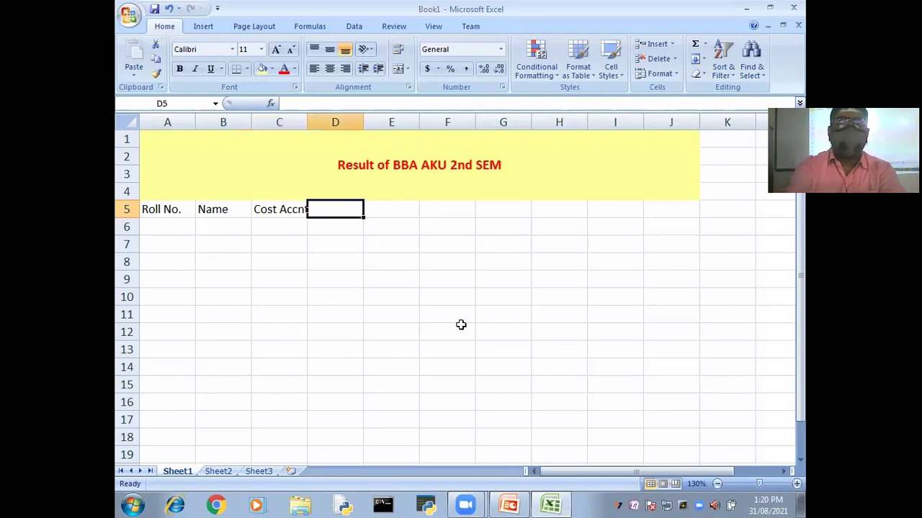
{"action": "type", "text": "Finance"}
{"action": "key", "text": "Tab"}
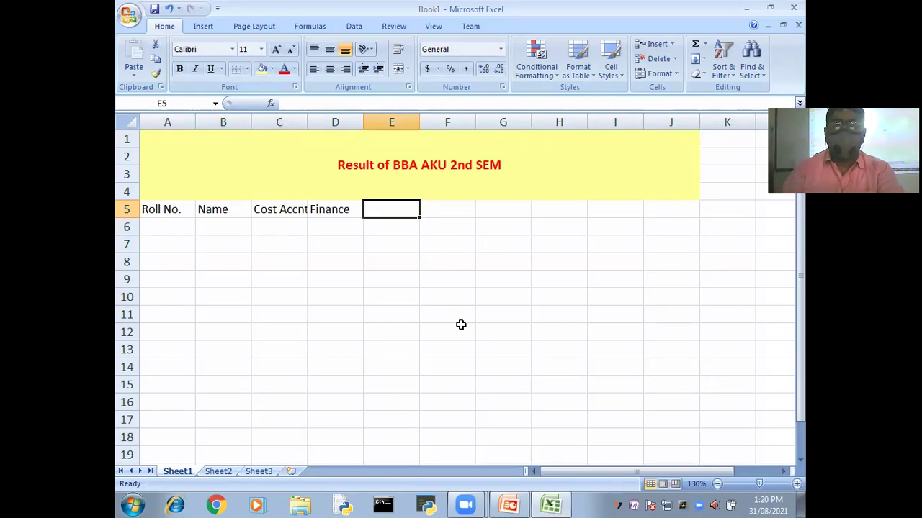
{"action": "type", "text": "English"}
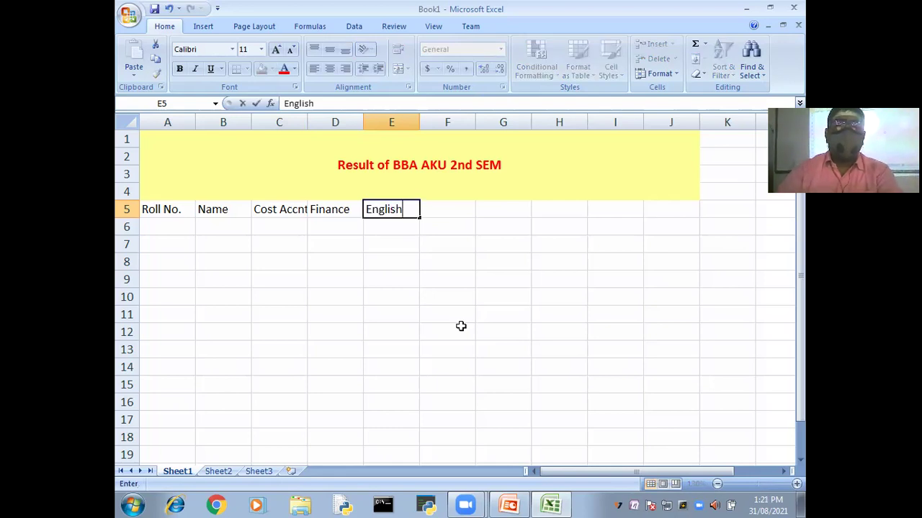
{"action": "left_click", "coordinate": [461, 324]}
{"action": "left_click", "coordinate": [446, 211]}
{"action": "type", "text": "T"}
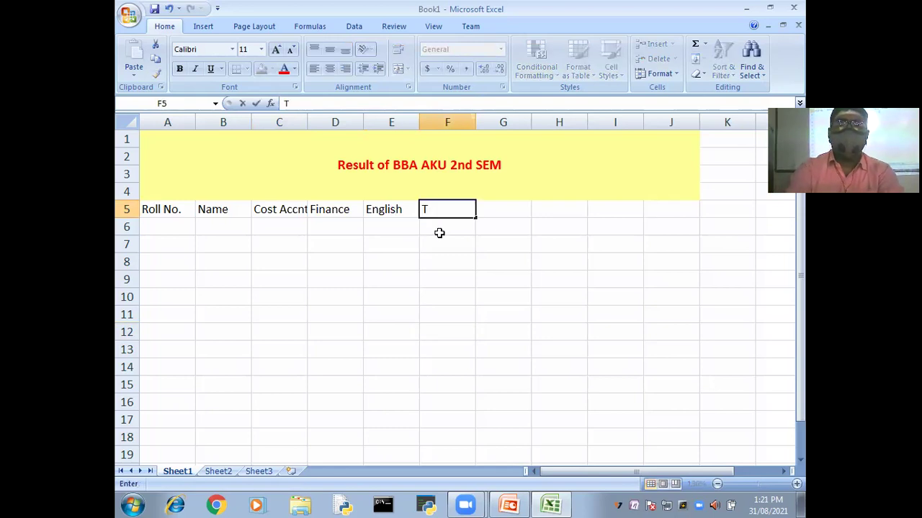
{"action": "type", "text": "otal"}
{"action": "key", "text": "Return"}
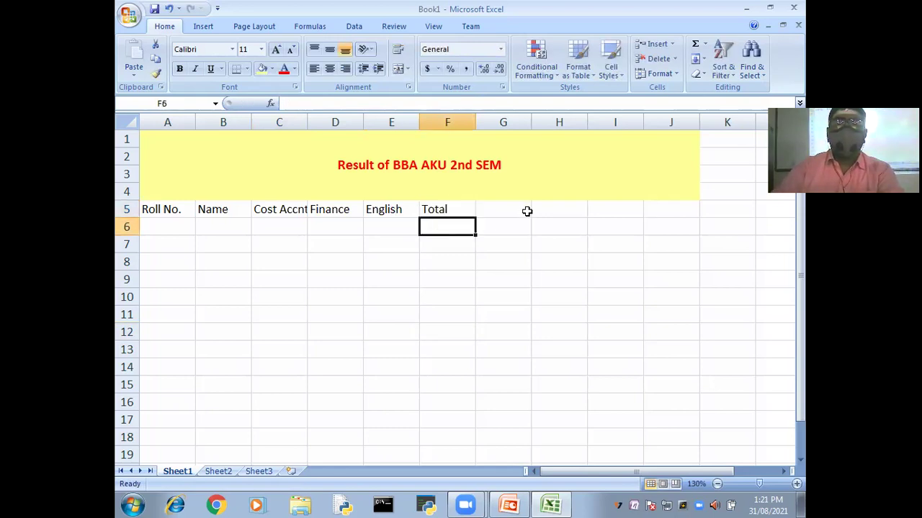
Step: Enter the header "Percentage" in G5 and widen column G so the text fits
{"action": "left_click", "coordinate": [526, 211]}
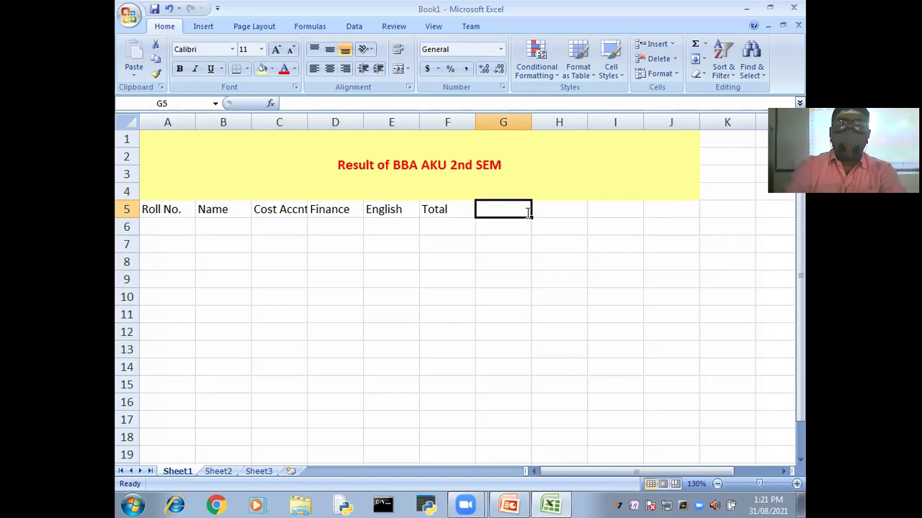
{"action": "type", "text": "Percentage"}
{"action": "left_click", "coordinate": [527, 211]}
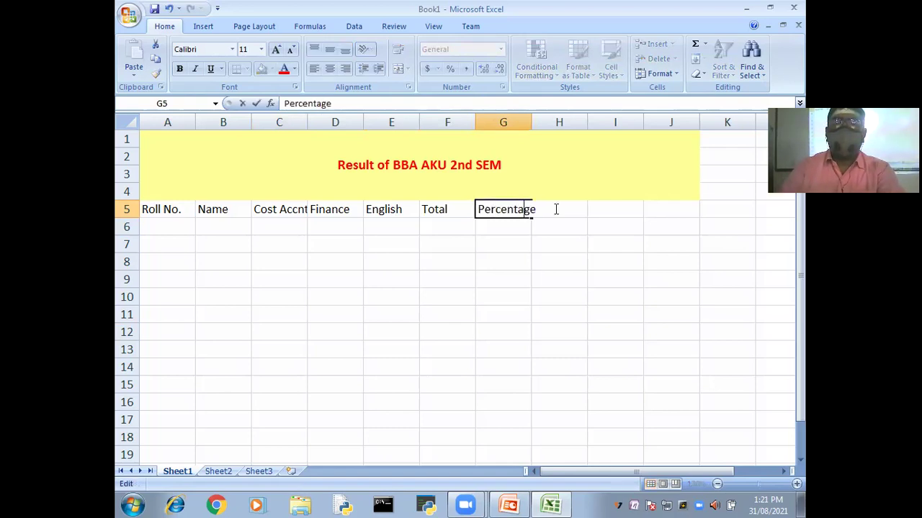
{"action": "key", "text": "End"}
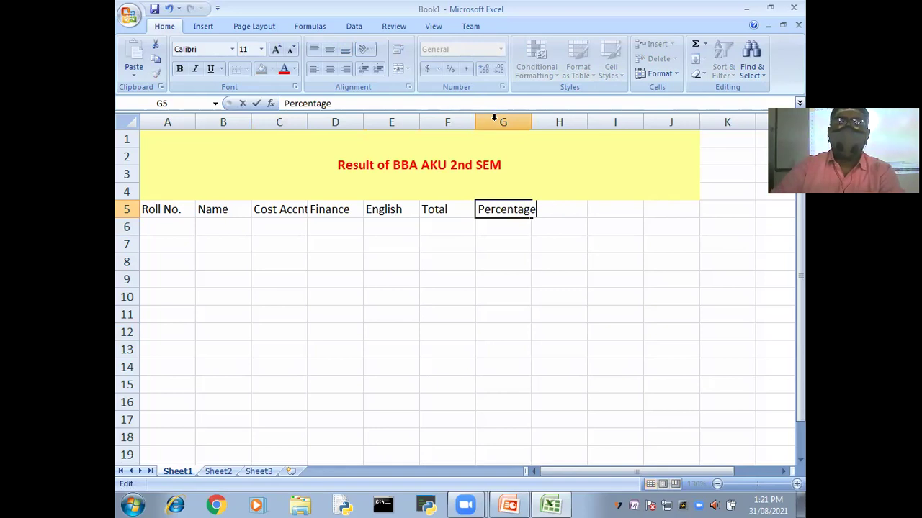
{"action": "left_click", "coordinate": [551, 172]}
{"action": "left_click_drag", "start_coordinate": [531, 121], "coordinate": [537, 121]}
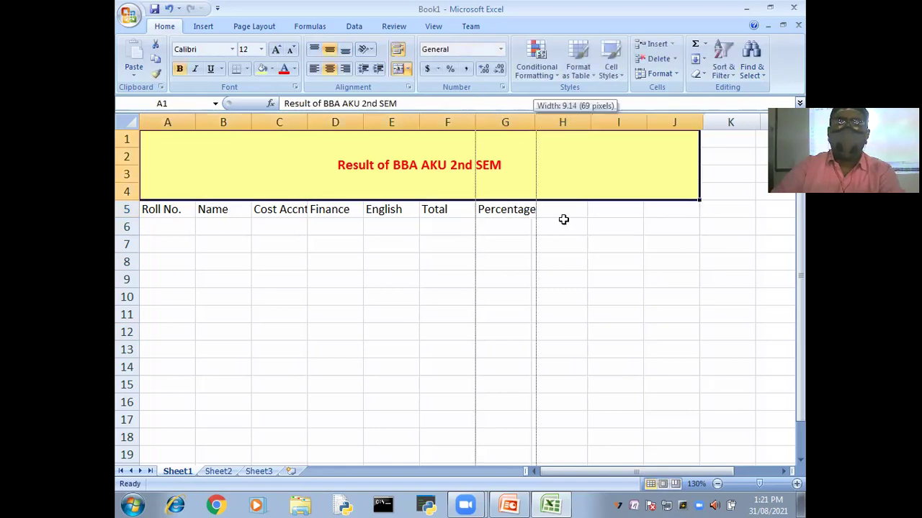
Step: Enter the header "Greade" in H5 and widen column C so that "Cost Accnt" fits
{"action": "left_click", "coordinate": [569, 209]}
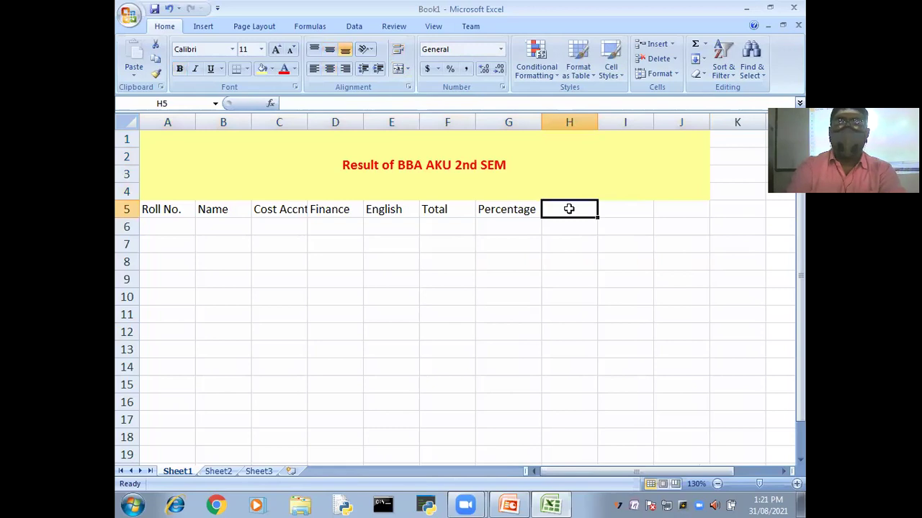
{"action": "type", "text": "Greade"}
{"action": "left_click", "coordinate": [582, 286]}
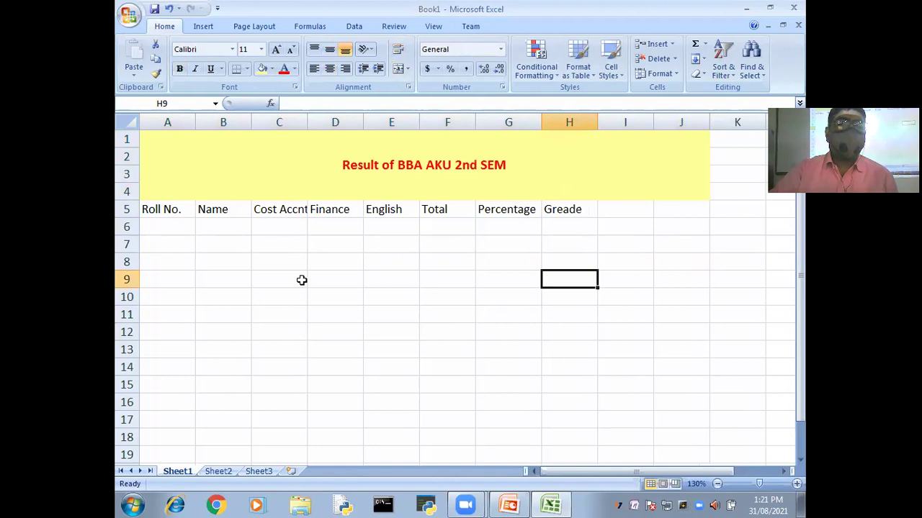
{"action": "left_click_drag", "start_coordinate": [309, 117], "coordinate": [318, 118]}
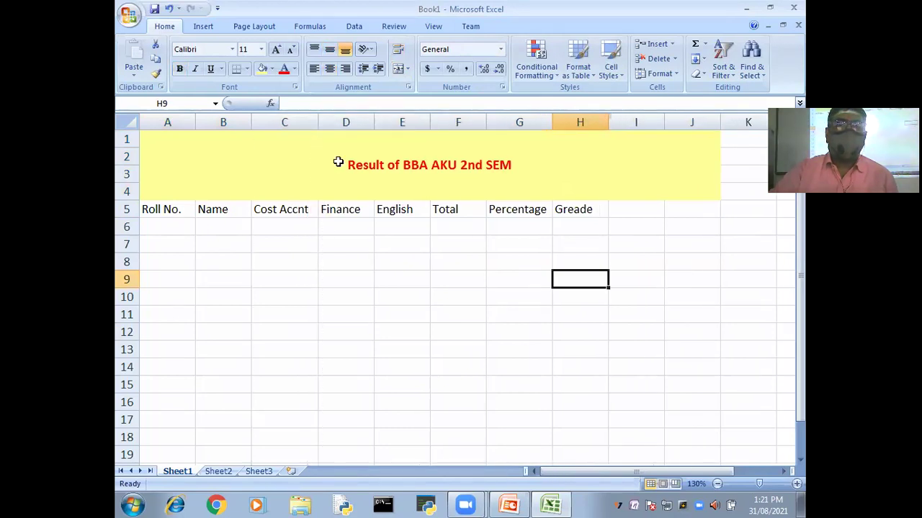
Step: Set the font size of the whole header row 5 to 12
{"action": "left_click", "coordinate": [125, 209]}
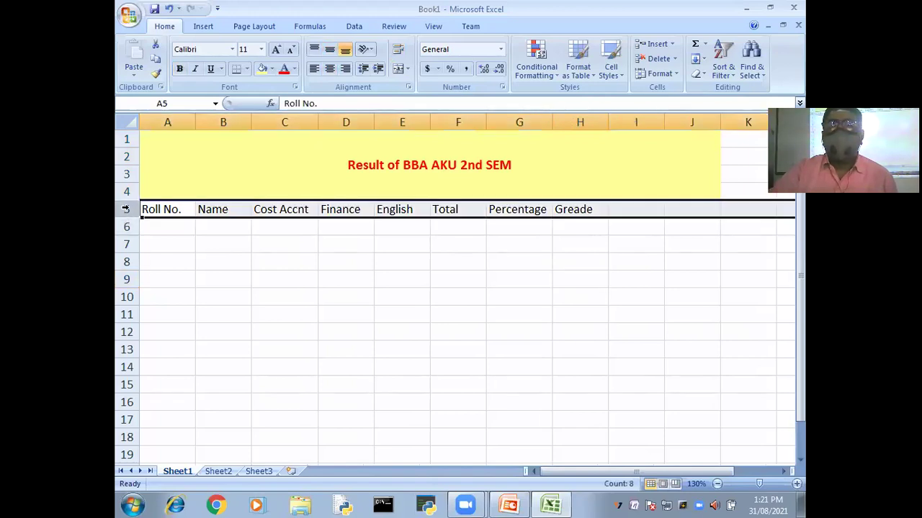
{"action": "left_click", "coordinate": [344, 372]}
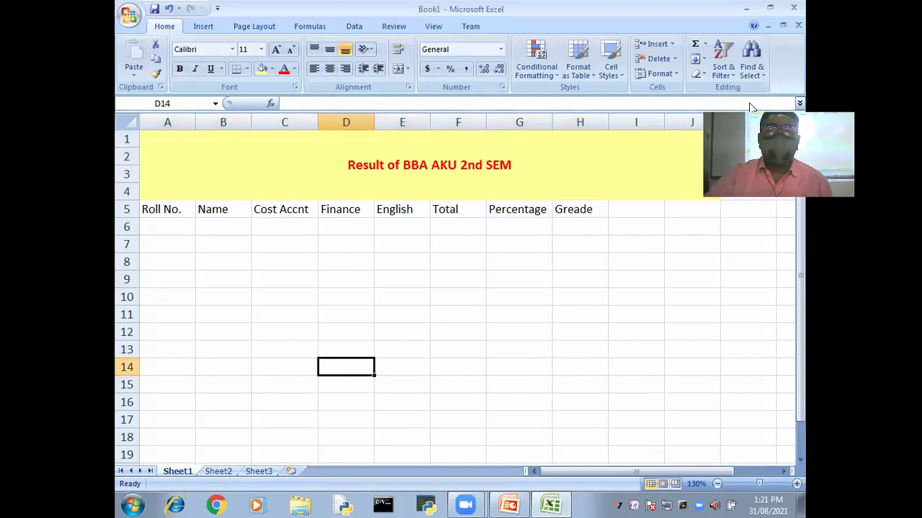
{"action": "left_click", "coordinate": [127, 208]}
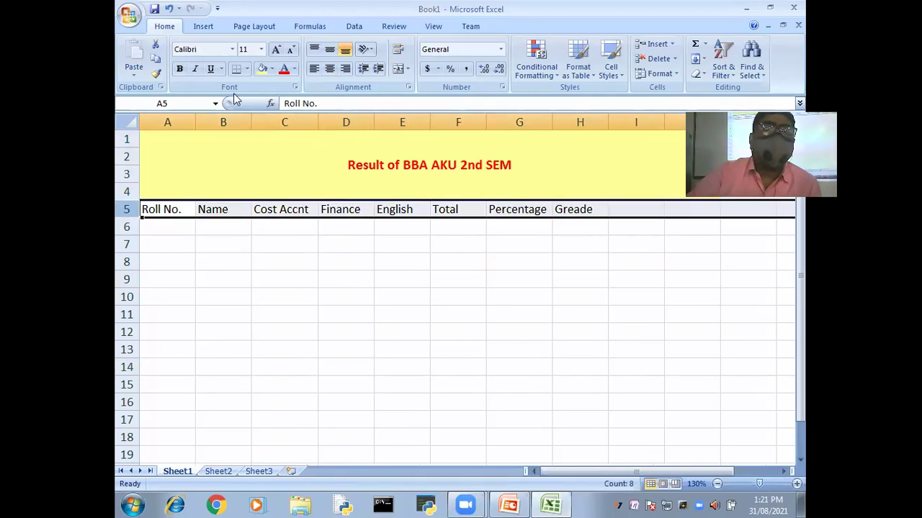
{"action": "left_click", "coordinate": [232, 50]}
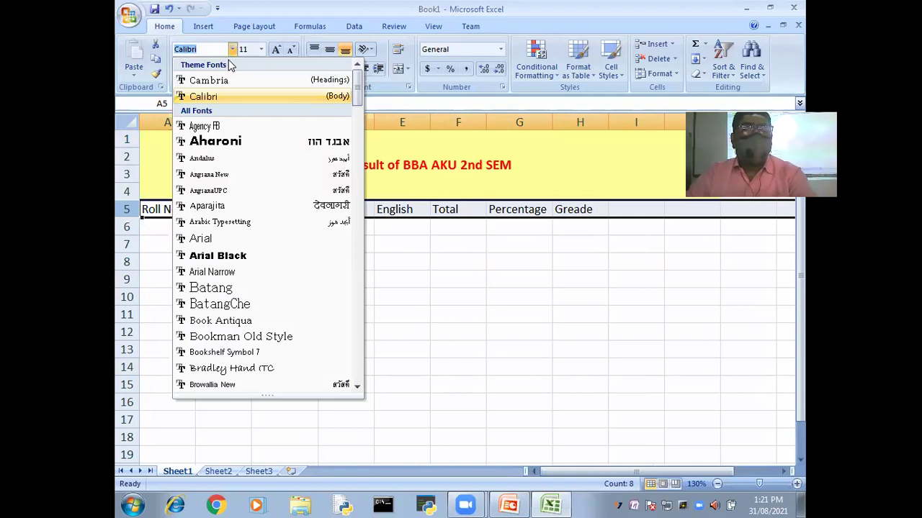
{"action": "type", "text": "Tahoma"}
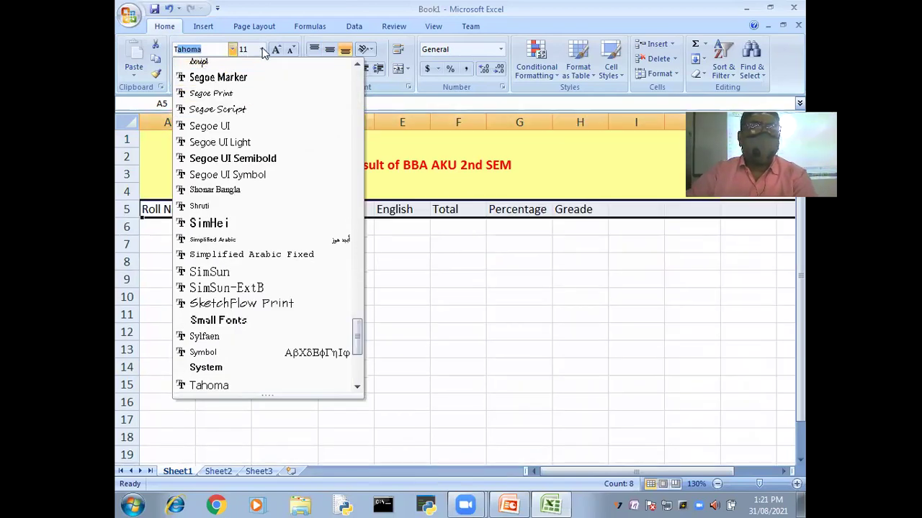
{"action": "left_click", "coordinate": [260, 49]}
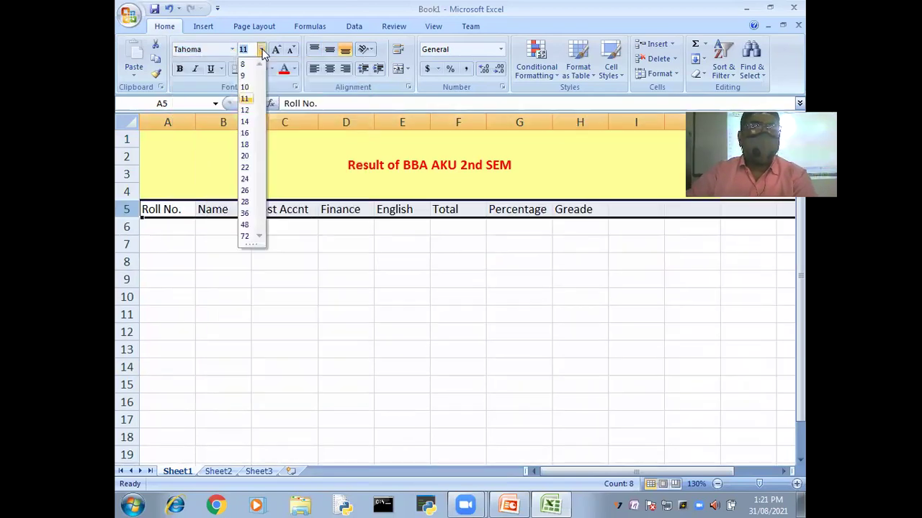
{"action": "left_click", "coordinate": [245, 110]}
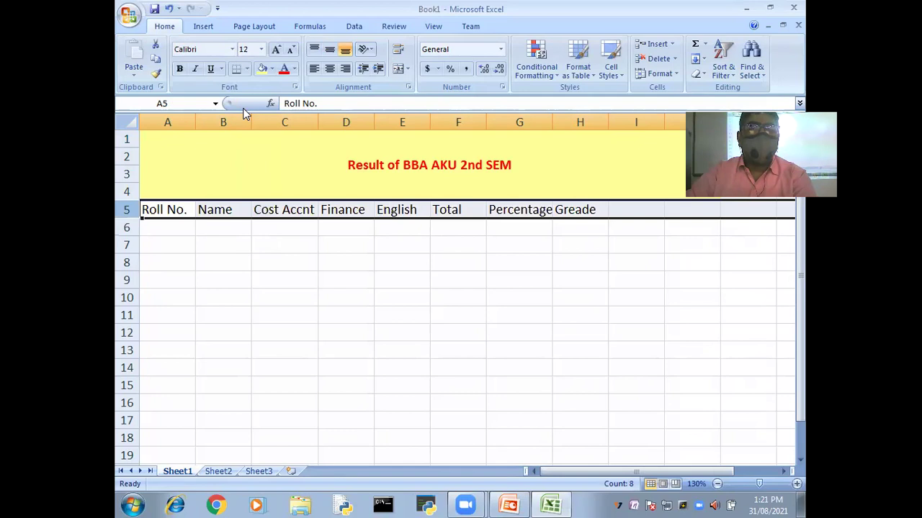
Step: Fill the whole header row 5 with a light blue theme color
{"action": "left_click", "coordinate": [272, 70]}
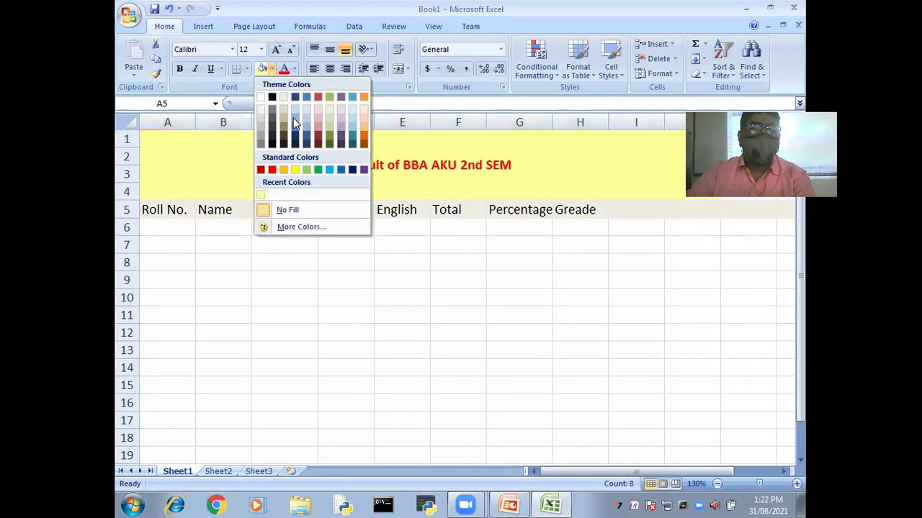
{"action": "left_click", "coordinate": [293, 118]}
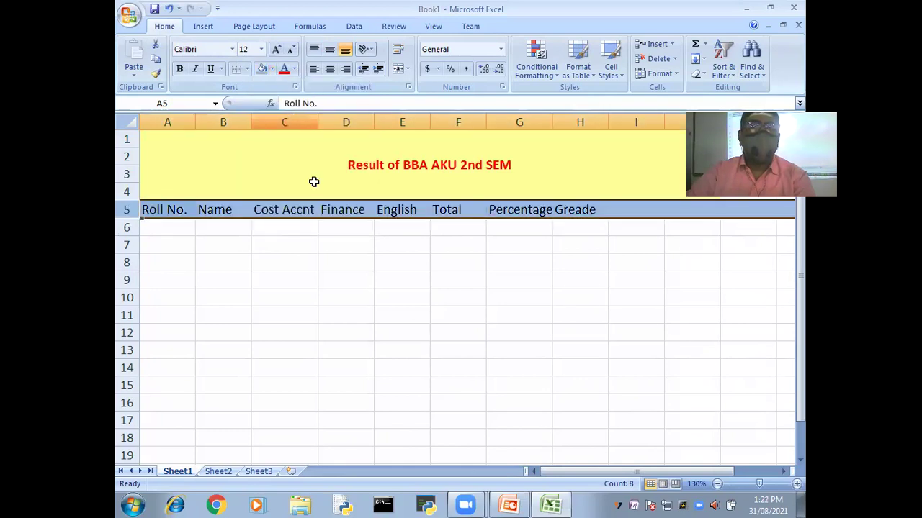
{"action": "left_click", "coordinate": [416, 326]}
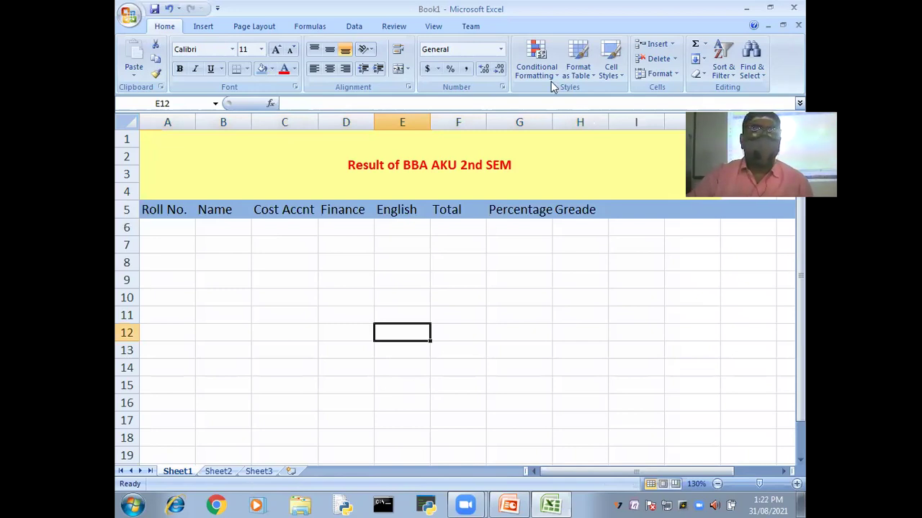
{"action": "left_click", "coordinate": [127, 210]}
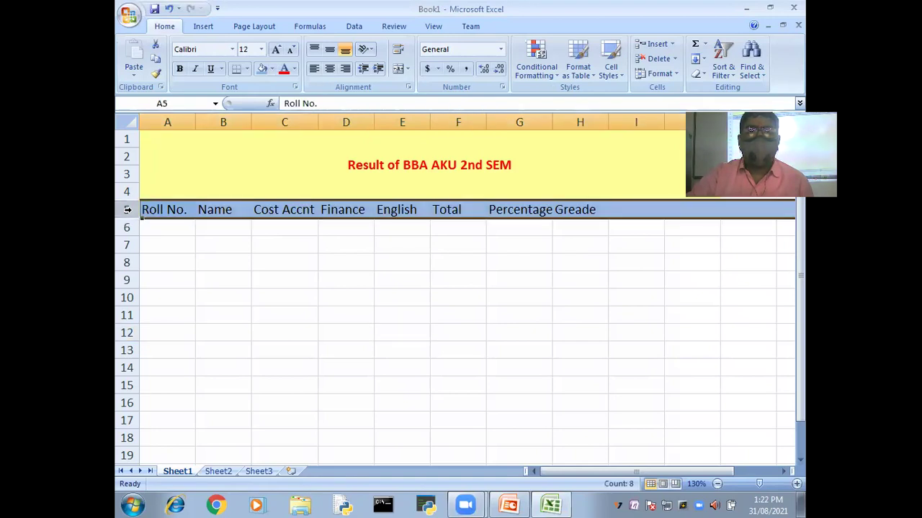
{"action": "left_click", "coordinate": [262, 50]}
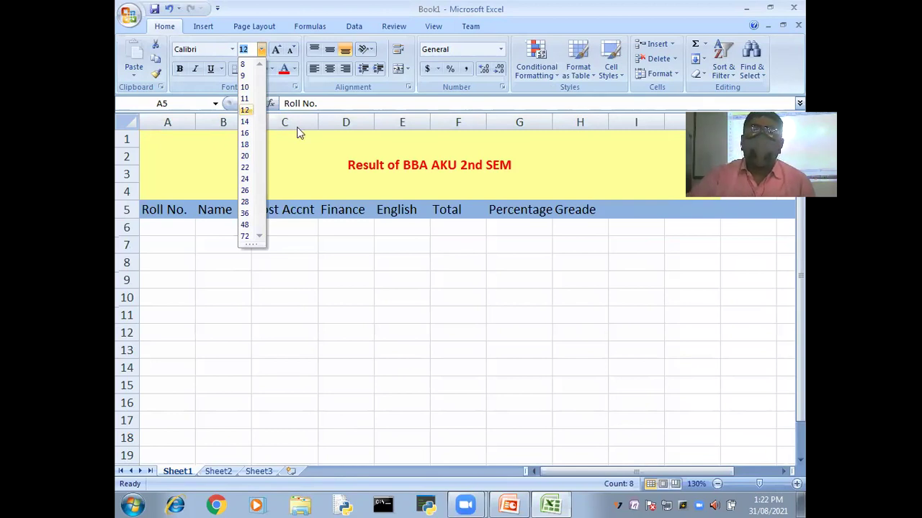
{"action": "key", "text": "Escape"}
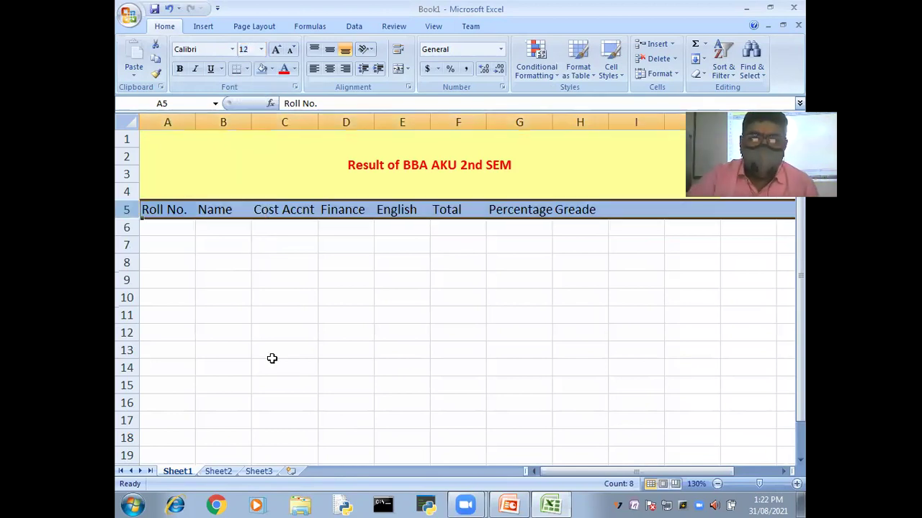
Step: Enter roll numbers 1 and 2 in cells A6 and A7, and select both cells
{"action": "left_click", "coordinate": [170, 226]}
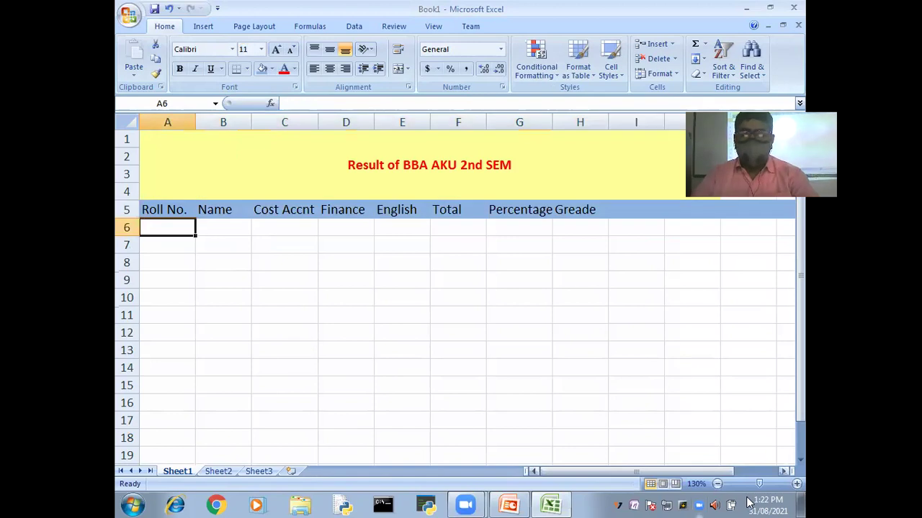
{"action": "type", "text": "1"}
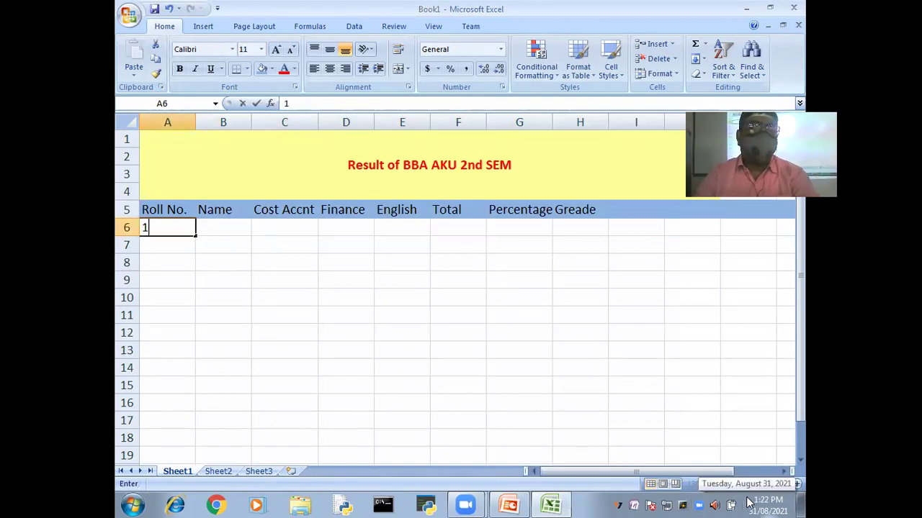
{"action": "key", "text": "Return"}
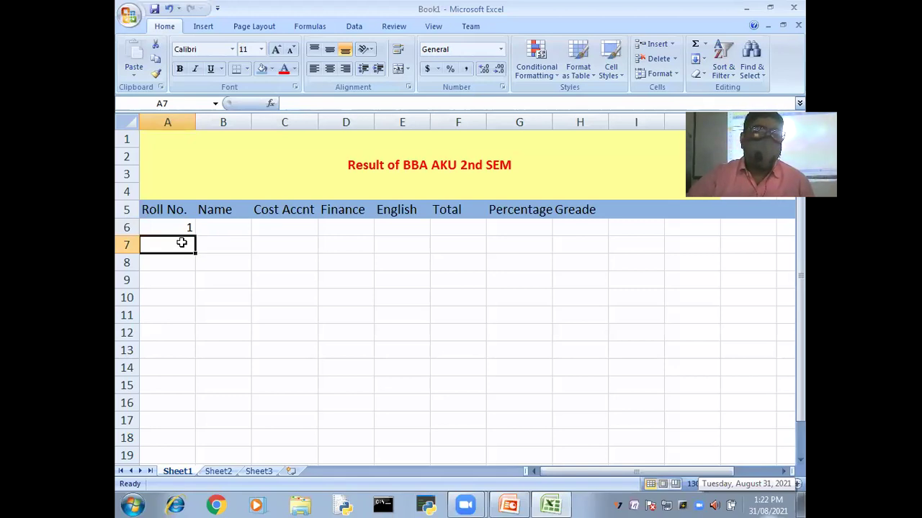
{"action": "type", "text": "2"}
{"action": "left_click_drag", "start_coordinate": [181, 243], "coordinate": [188, 228]}
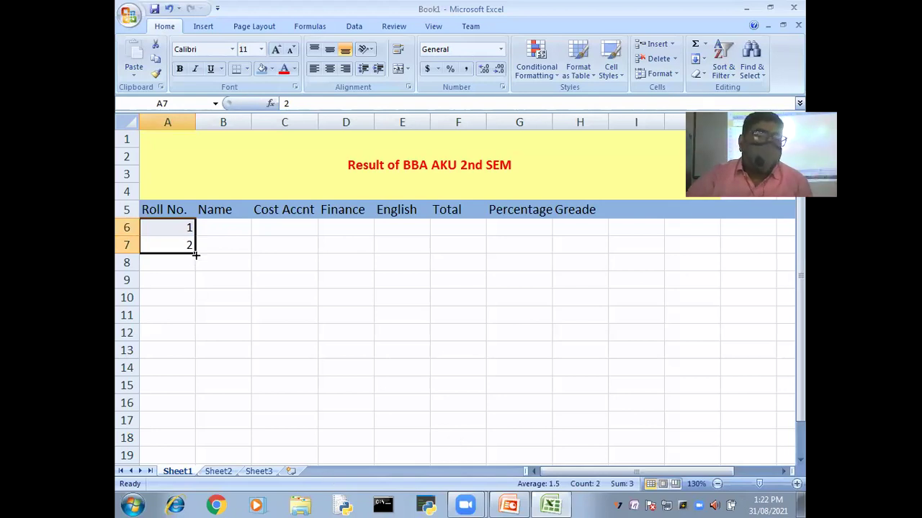
Step: Extend the roll number series down to 13 in A18 and widen the Name column B
{"action": "left_click_drag", "start_coordinate": [194, 254], "coordinate": [193, 442]}
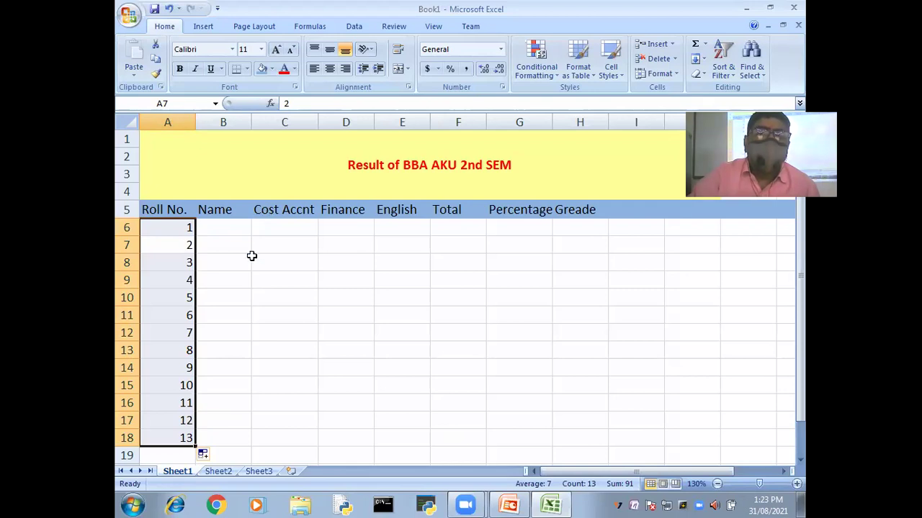
{"action": "left_click", "coordinate": [254, 209]}
{"action": "left_click", "coordinate": [262, 265]}
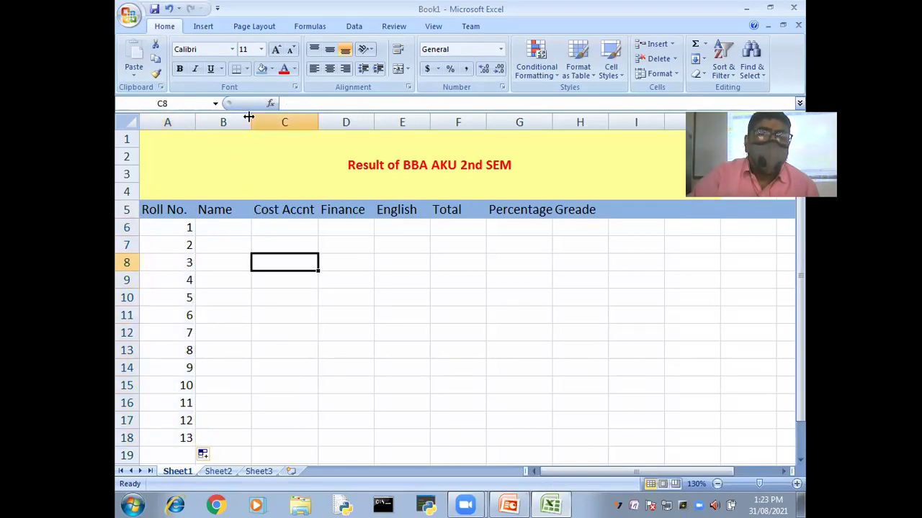
{"action": "left_click_drag", "start_coordinate": [248, 117], "coordinate": [318, 118]}
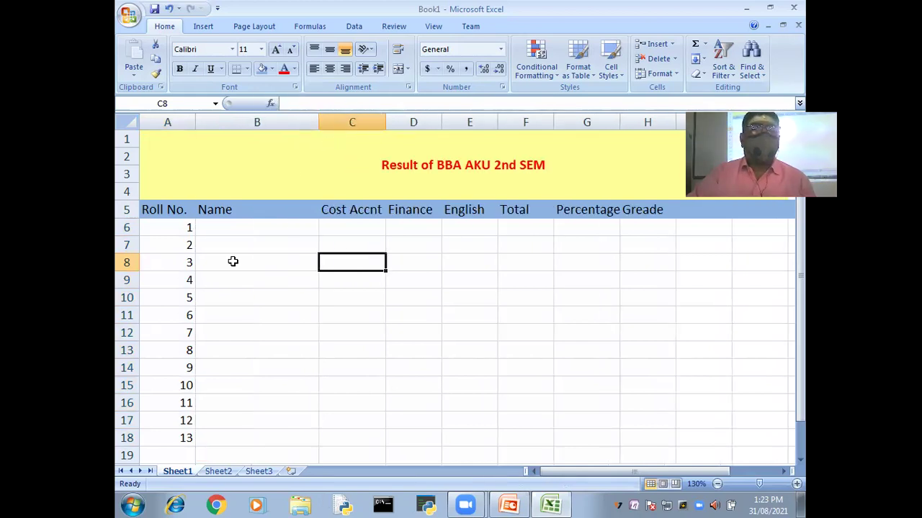
Step: Enter the names of the first three students in cells B6 to B8
{"action": "left_click", "coordinate": [212, 226]}
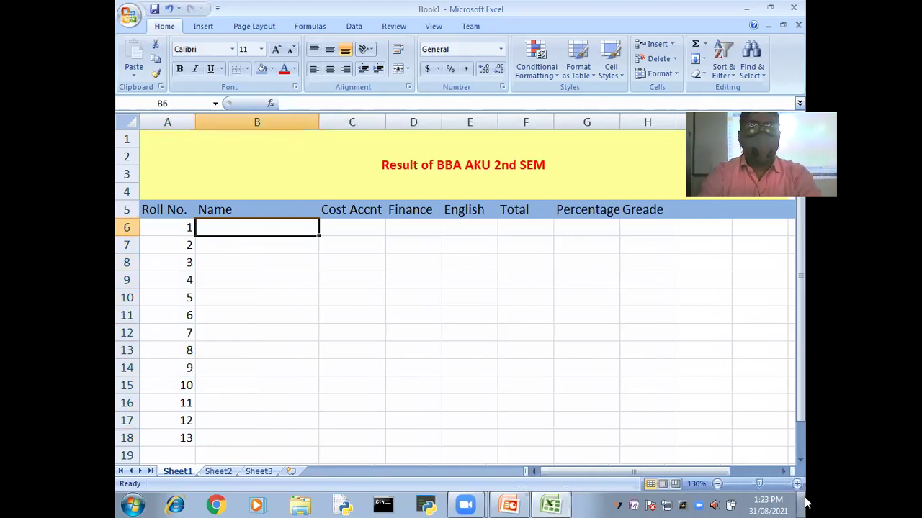
{"action": "type", "text": "RISHAV"}
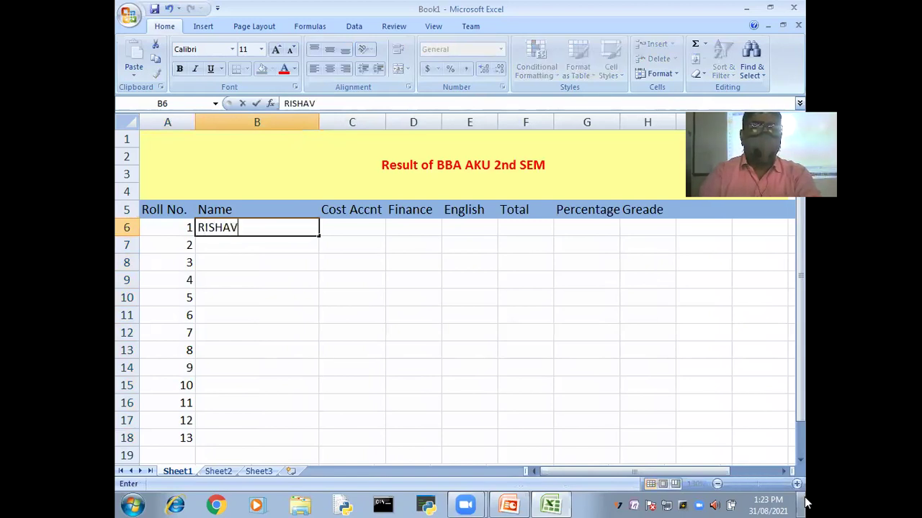
{"action": "key", "text": "Return"}
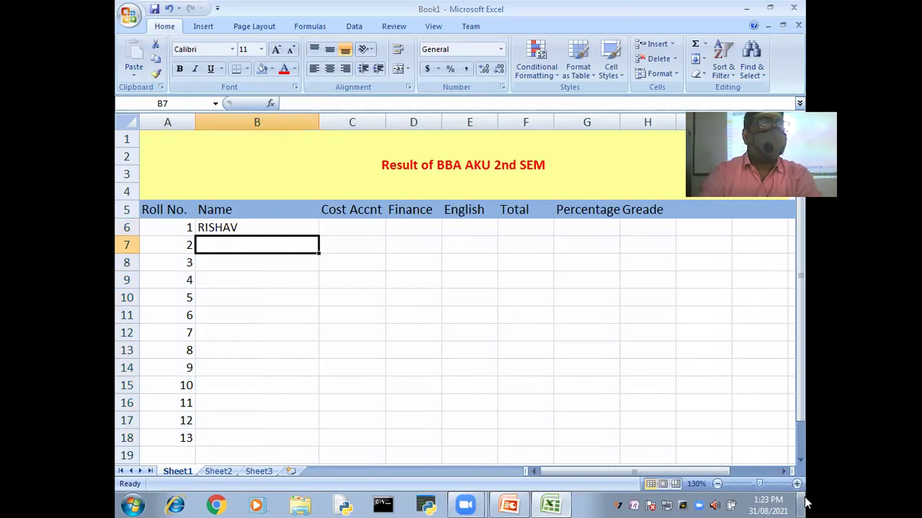
{"action": "type", "text": "DHIRAJ"}
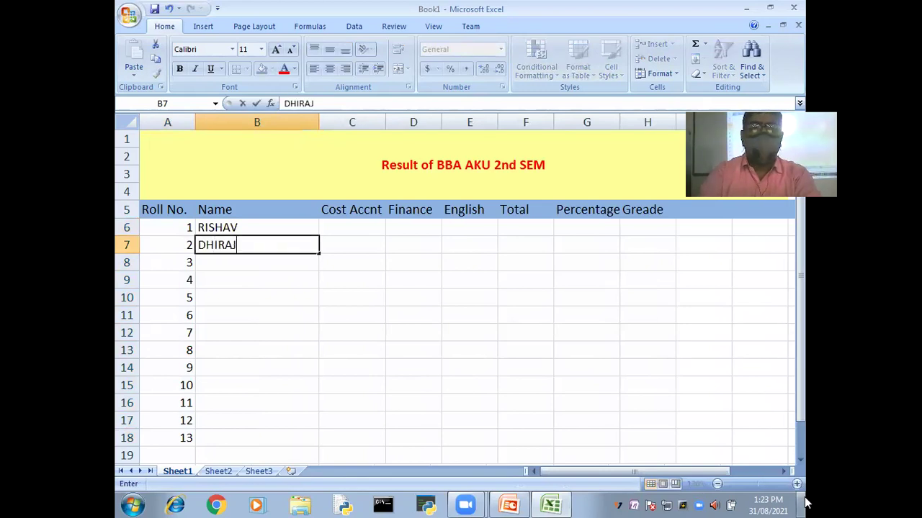
{"action": "key", "text": "Return"}
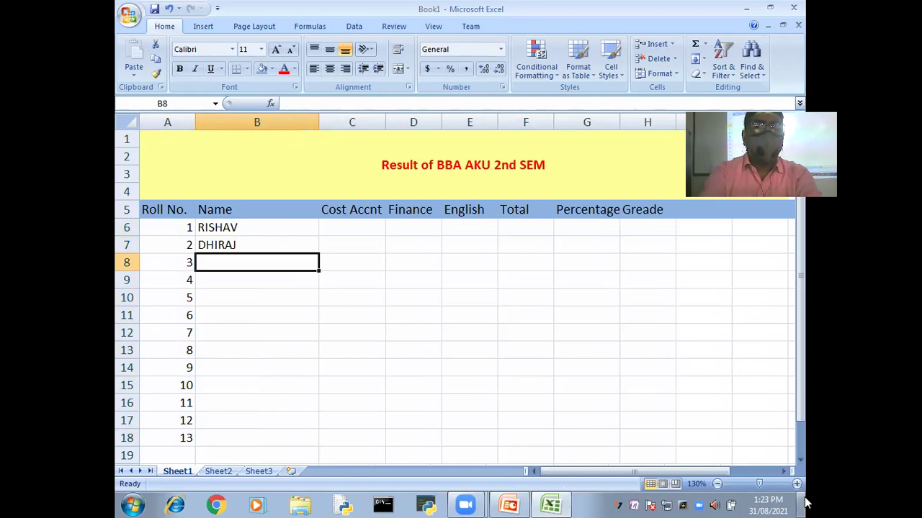
{"action": "type", "text": "PRITAM"}
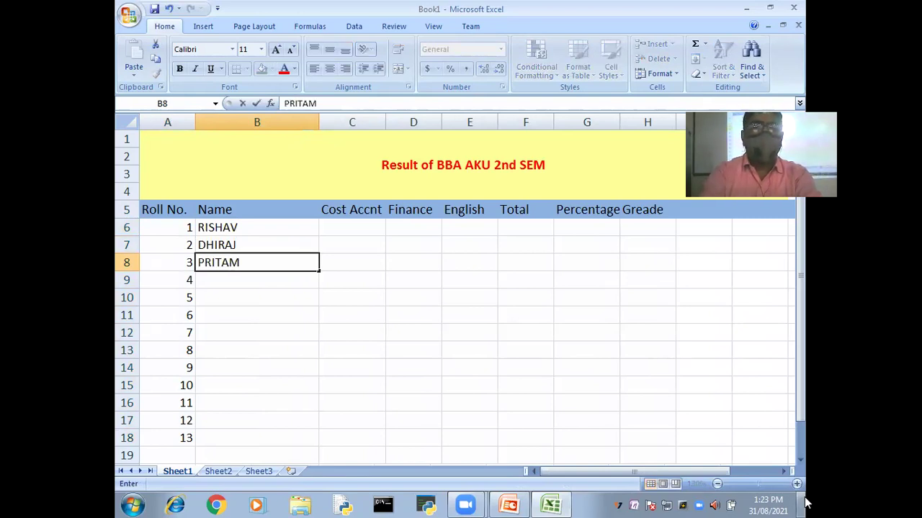
{"action": "key", "text": "Return"}
Step: Enter the names of the fourth and fifth students in cells B9 and B10
{"action": "type", "text": "PA"}
{"action": "key", "text": "BackSpace"}
{"action": "type", "text": "T"}
{"action": "key", "text": "BackSpace"}
{"action": "type", "text": "RATYAY"}
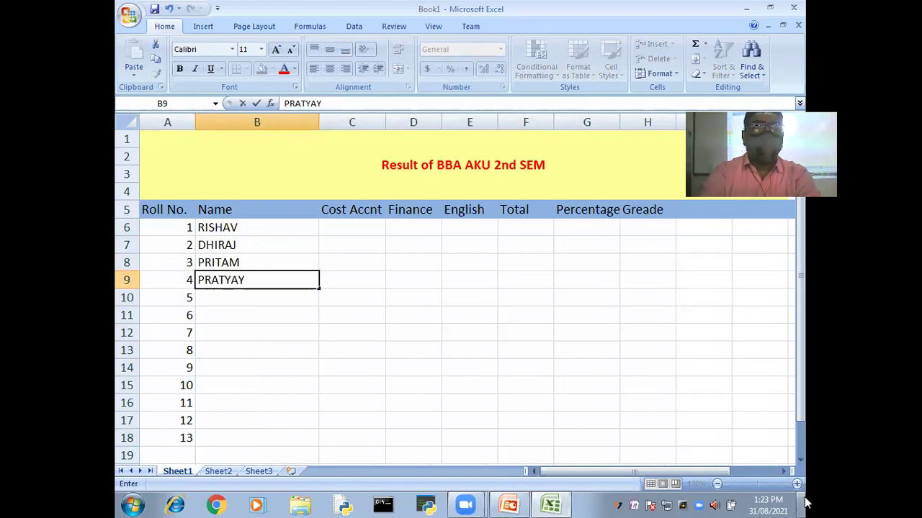
{"action": "key", "text": "Return"}
{"action": "type", "text": "RAJAN"}
{"action": "key", "text": "Return"}
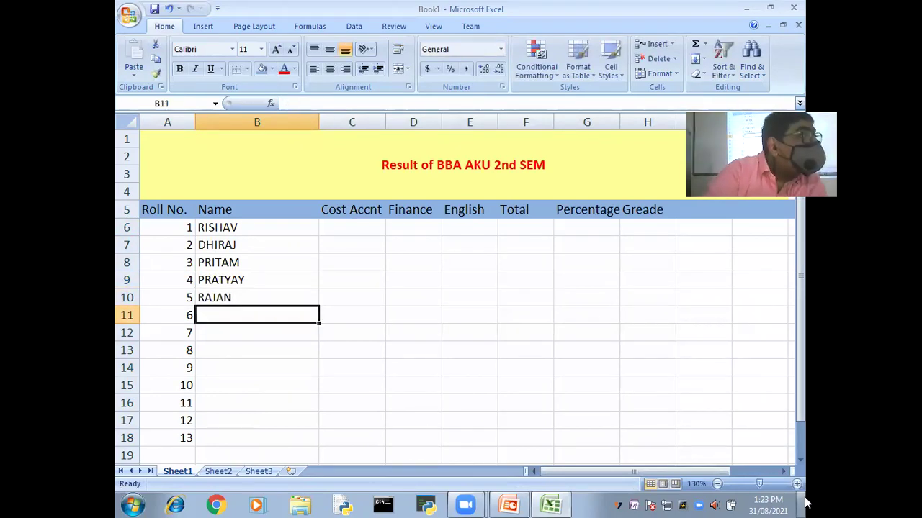
Step: Enter the names of the sixth and seventh students in B11 and B12, and narrow column B to suit the names
{"action": "type", "text": "ANIS"}
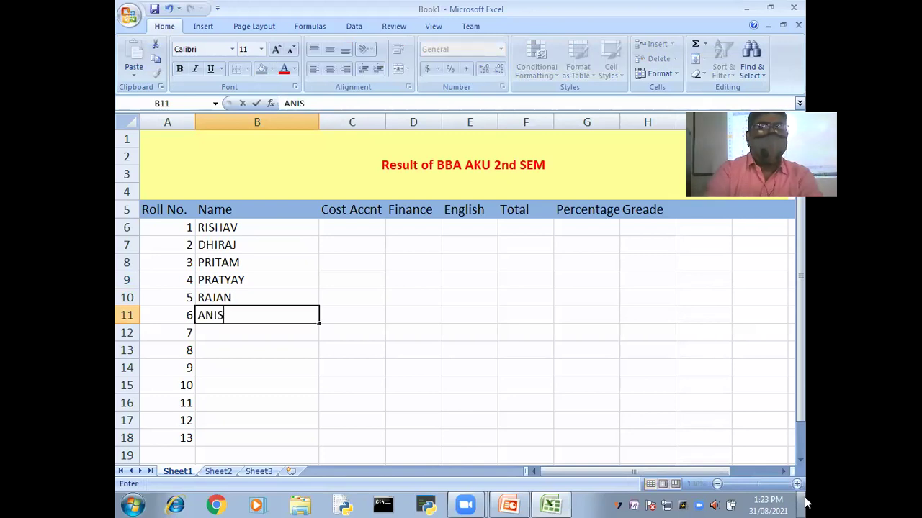
{"action": "type", "text": "A"}
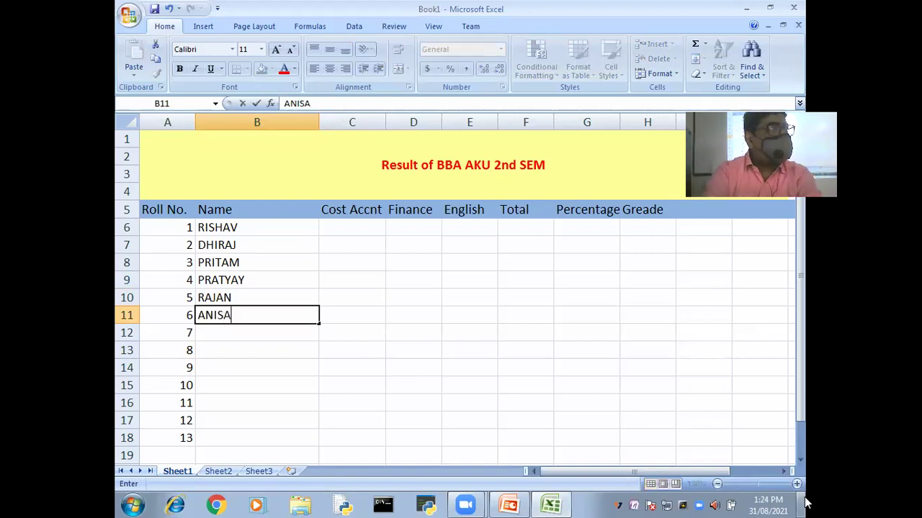
{"action": "key", "text": "BackSpace"}
{"action": "type", "text": "HA"}
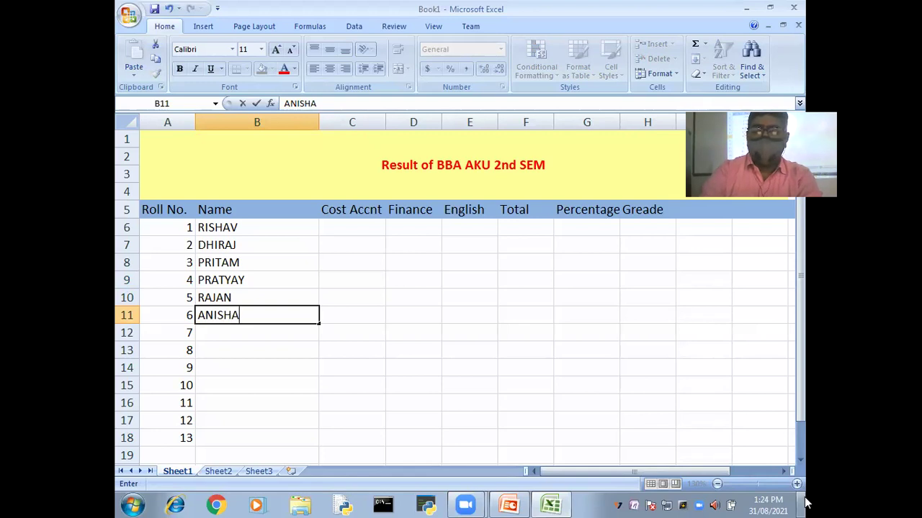
{"action": "key", "text": "Return"}
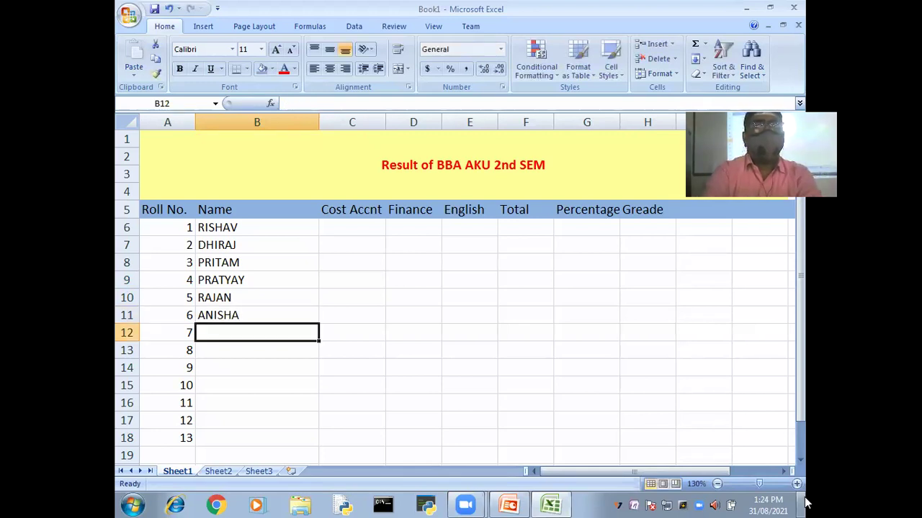
{"action": "type", "text": "ROSHNI"}
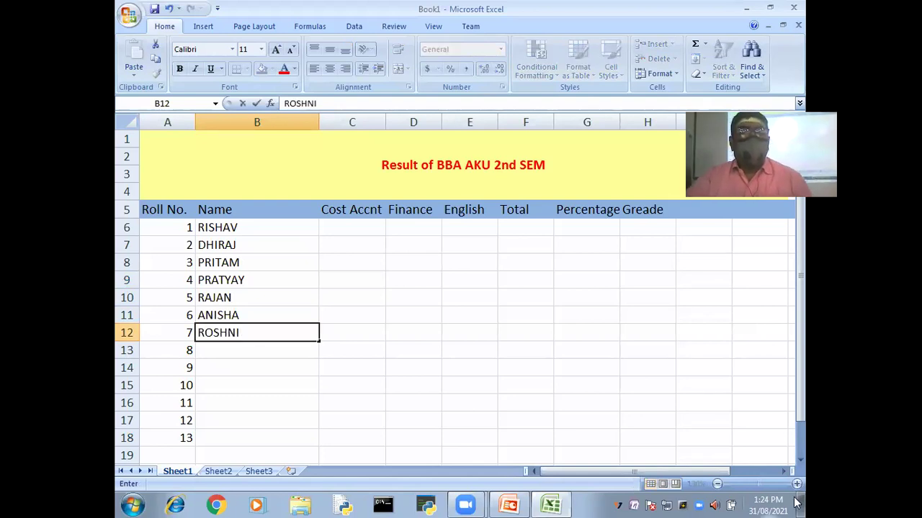
{"action": "left_click", "coordinate": [453, 324]}
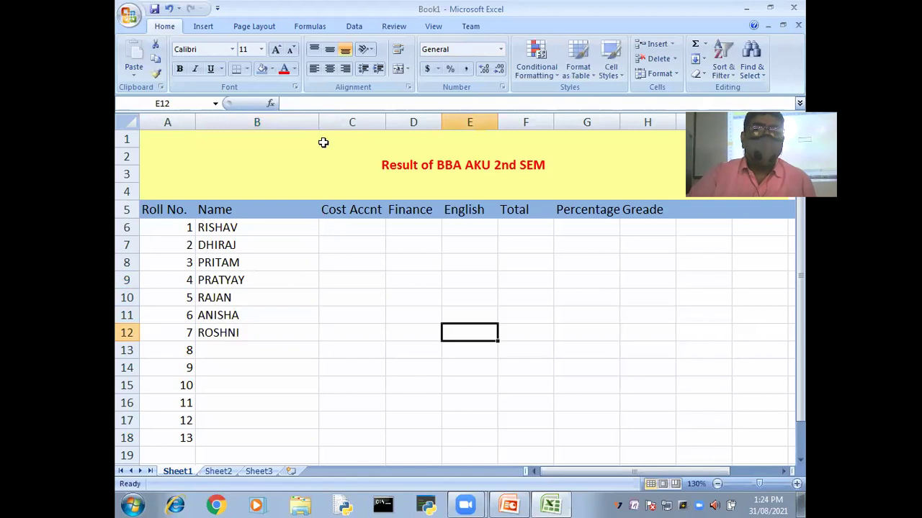
{"action": "left_click_drag", "start_coordinate": [319, 122], "coordinate": [278, 123]}
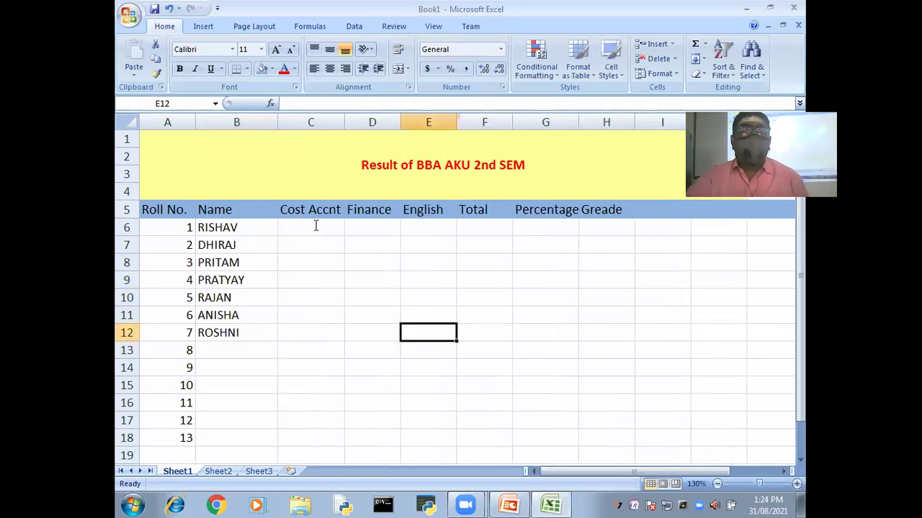
Step: Enter the marks for roll number 1 in row 6: Cost Accnt 60, Finance 70 and English 72
{"action": "left_click", "coordinate": [315, 225]}
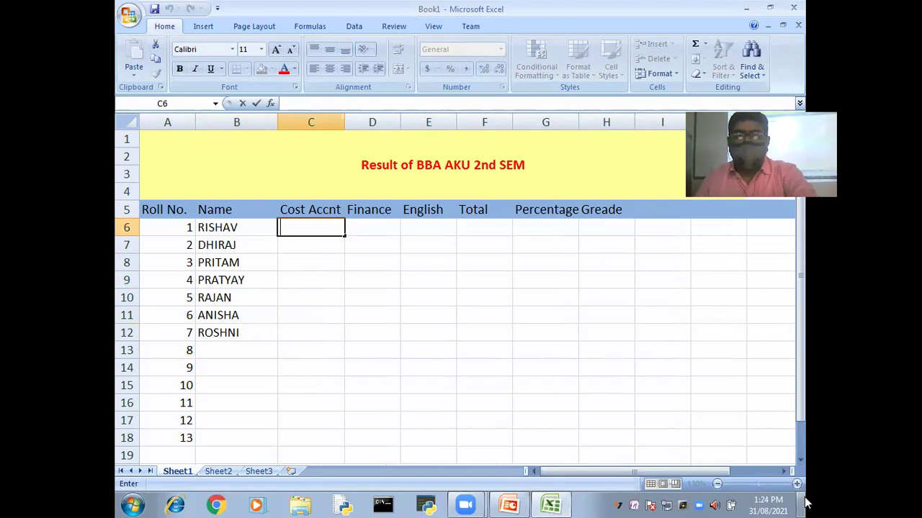
{"action": "type", "text": "60"}
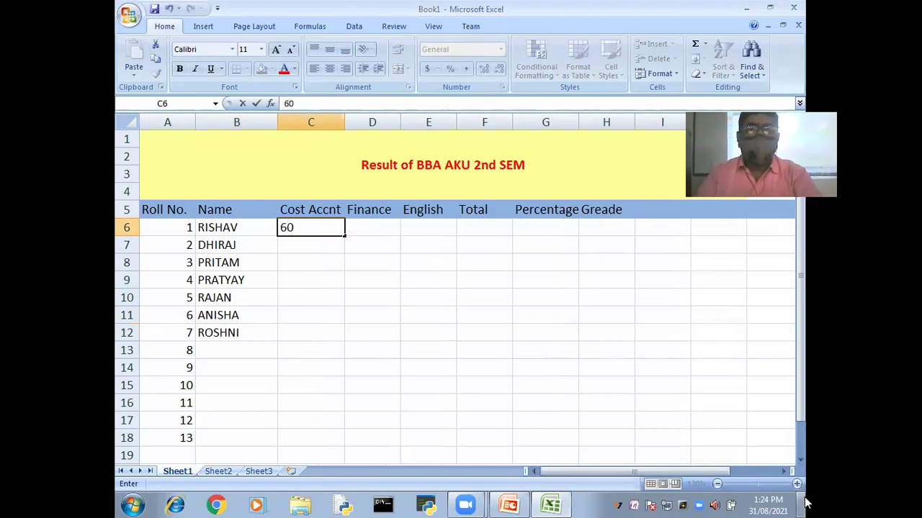
{"action": "key", "text": "Tab"}
{"action": "type", "text": "7"}
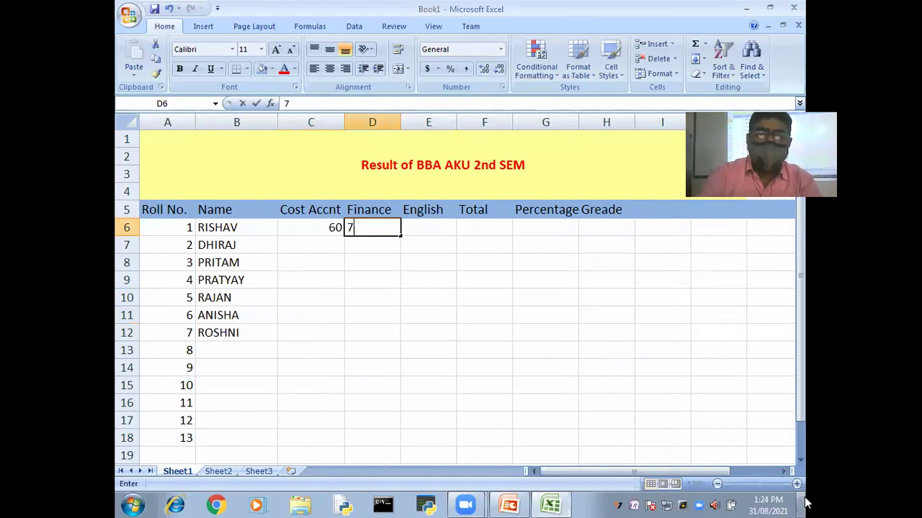
{"action": "type", "text": "0"}
{"action": "key", "text": "Tab"}
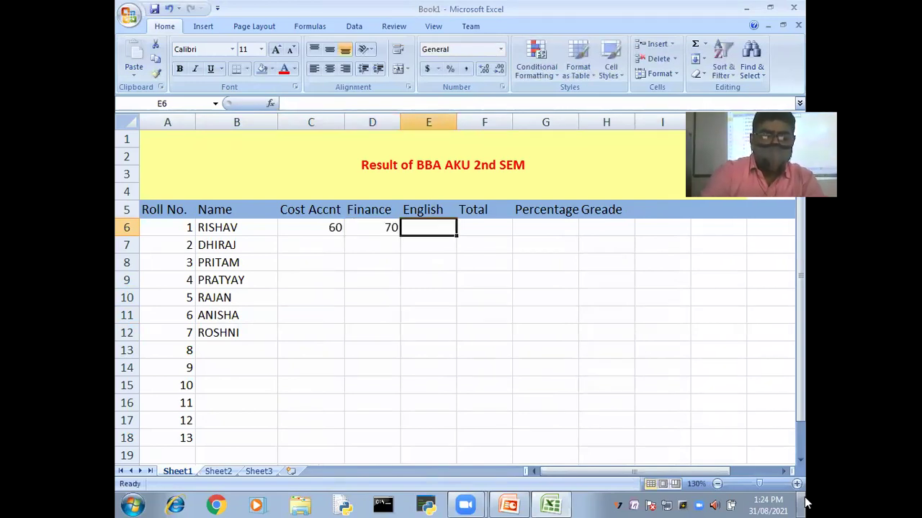
{"action": "type", "text": "72"}
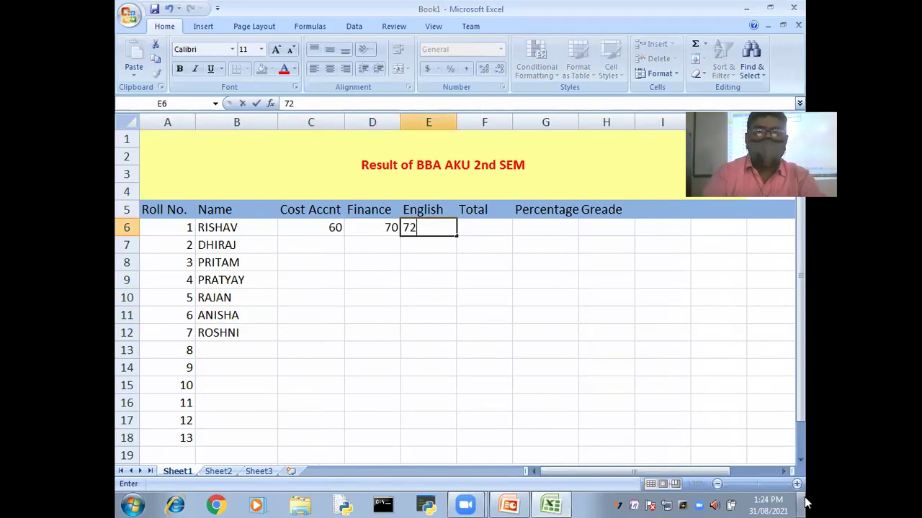
{"action": "key", "text": "Return"}
Step: Enter the marks for roll number 2 in row 7: Cost Accnt 55, Finance 65 and English 77
{"action": "key", "text": "Left"}
{"action": "type", "text": "5"}
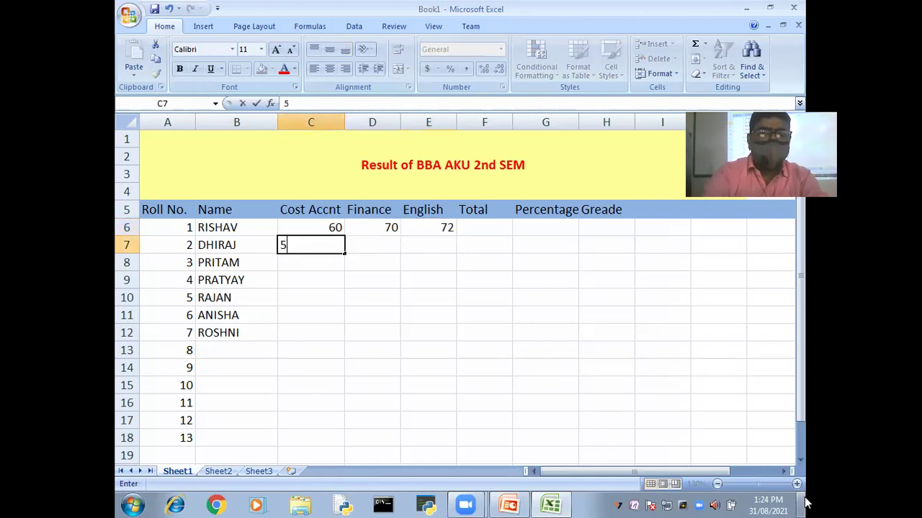
{"action": "type", "text": "5"}
{"action": "key", "text": "Tab"}
{"action": "type", "text": "6"}
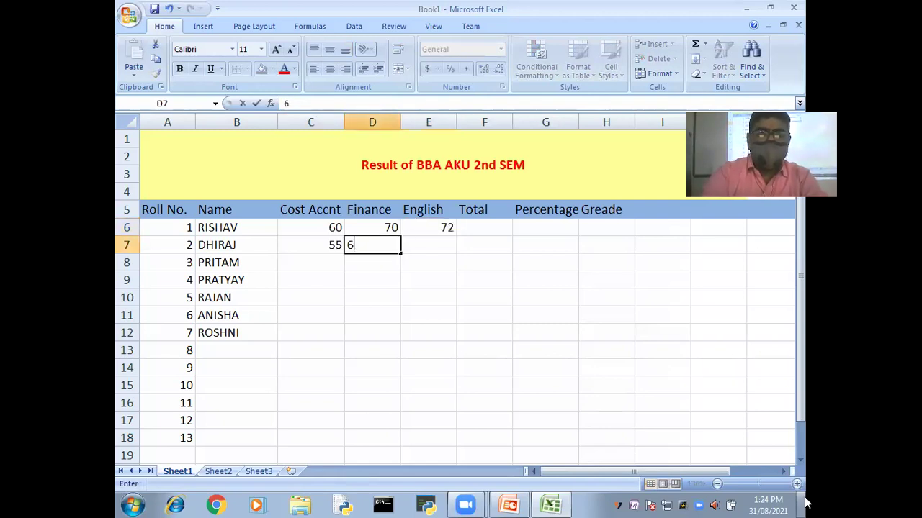
{"action": "type", "text": "5"}
{"action": "key", "text": "Tab"}
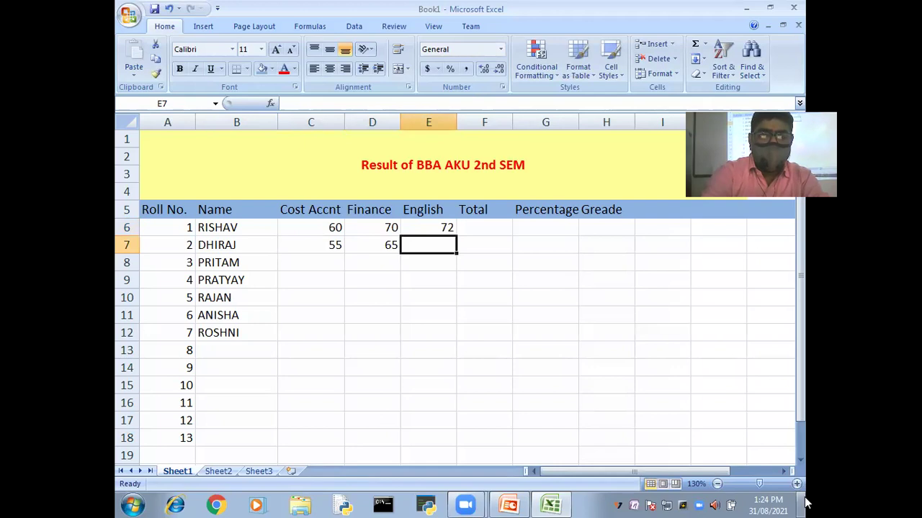
{"action": "type", "text": "77"}
{"action": "key", "text": "Return"}
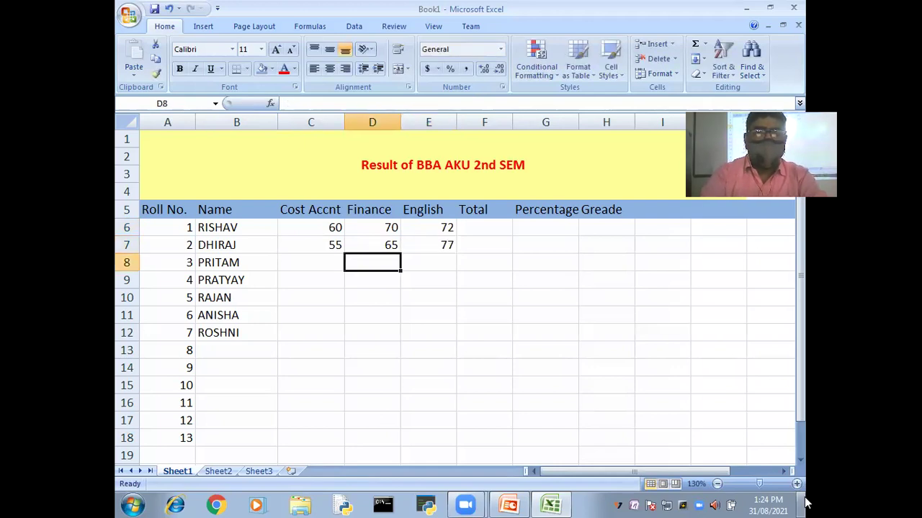
Step: Enter the marks for roll number 3 in row 8: Cost Accnt 75, Finance 66 and English 80
{"action": "key", "text": "Left"}
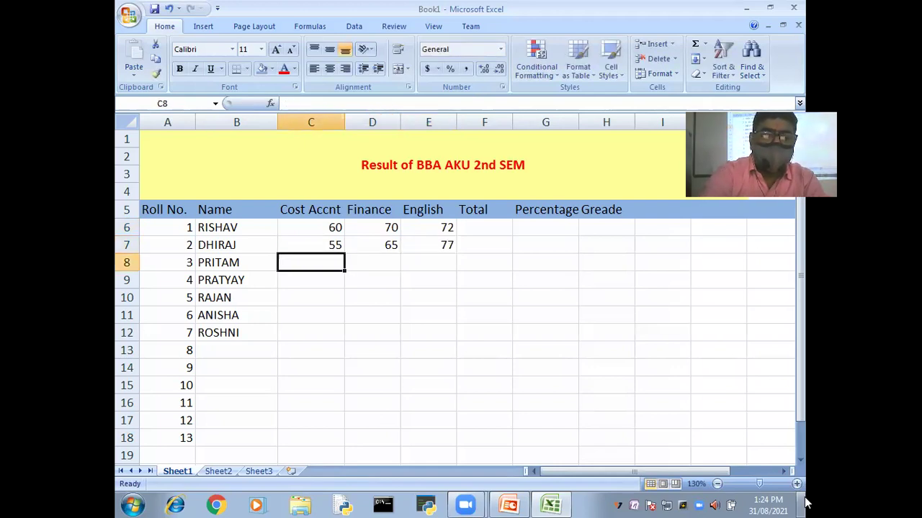
{"action": "type", "text": "75"}
{"action": "key", "text": "Tab"}
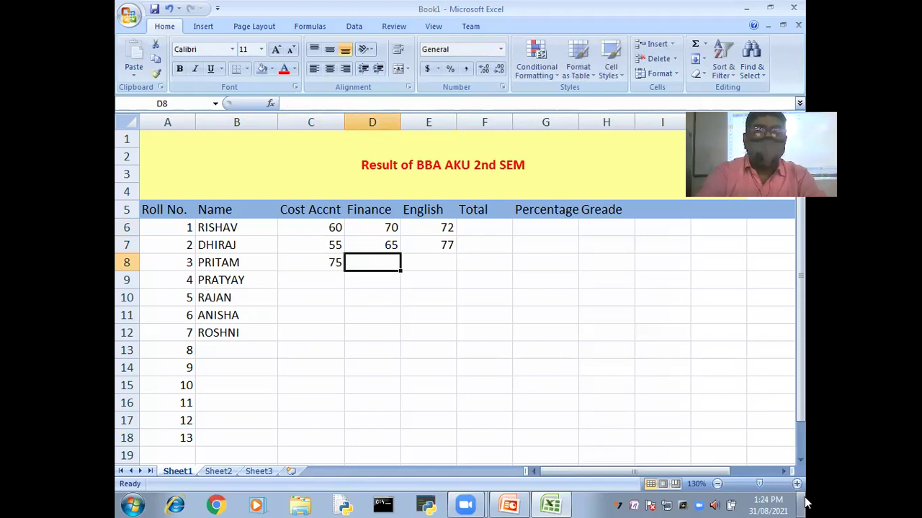
{"action": "type", "text": "66"}
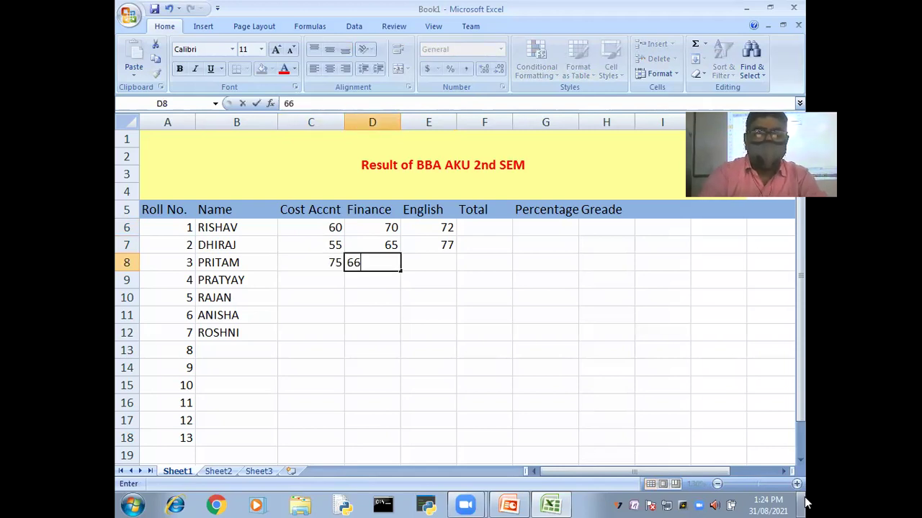
{"action": "key", "text": "Tab"}
{"action": "type", "text": "80"}
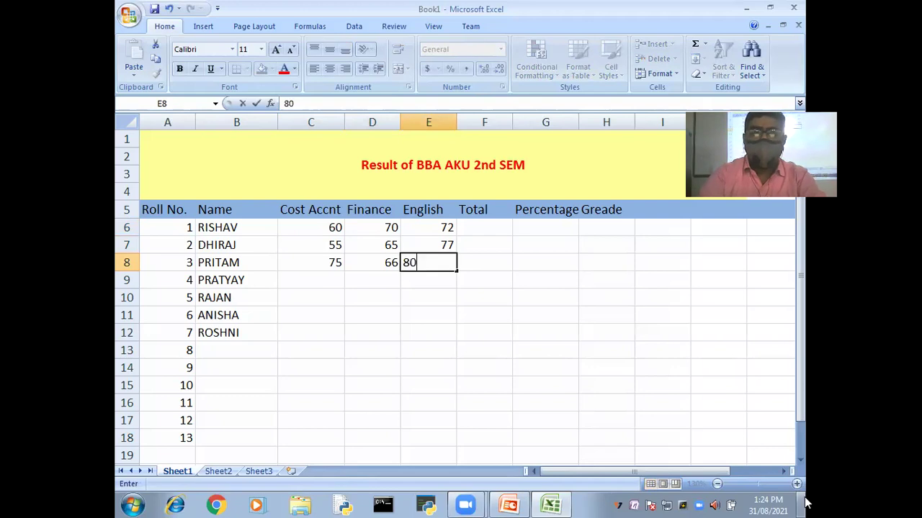
{"action": "key", "text": "Return"}
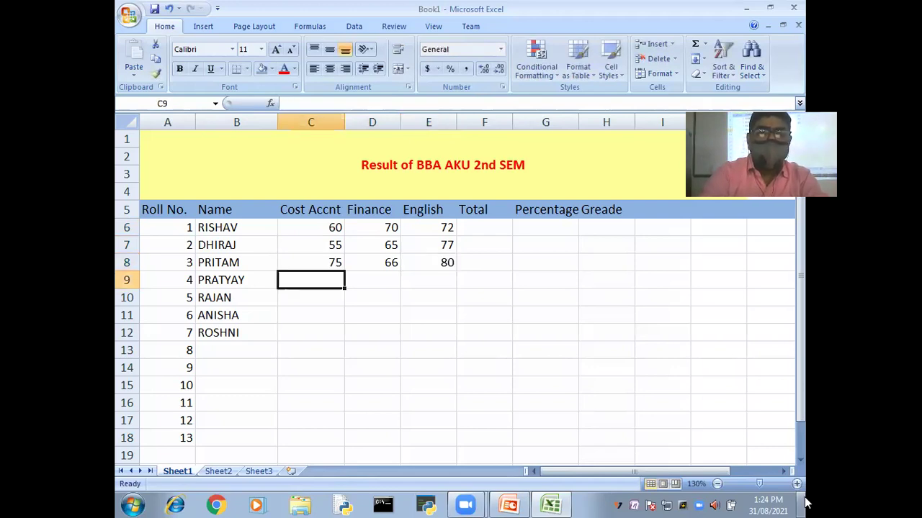
Step: Enter the marks for roll number 4 in row 9: Cost Accnt 89, Finance 65 and English 88
{"action": "type", "text": "89"}
{"action": "key", "text": "Tab"}
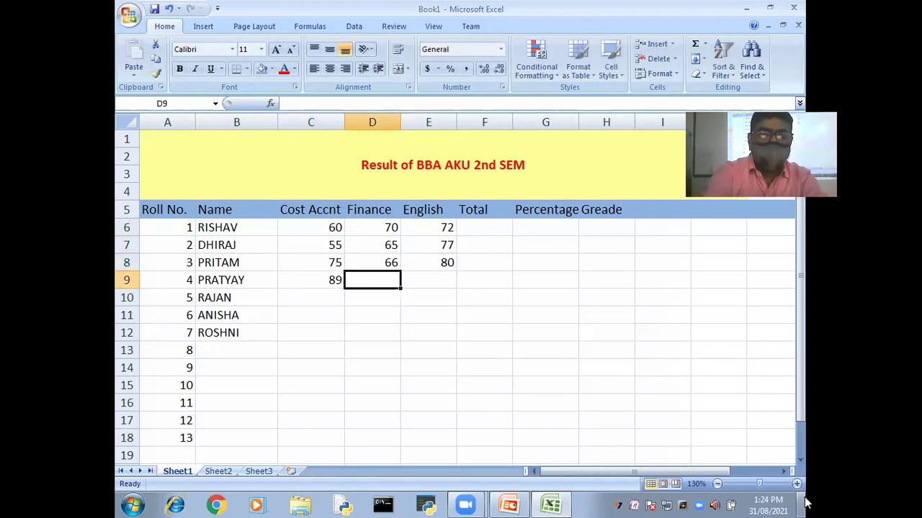
{"action": "type", "text": "65"}
{"action": "key", "text": "Tab"}
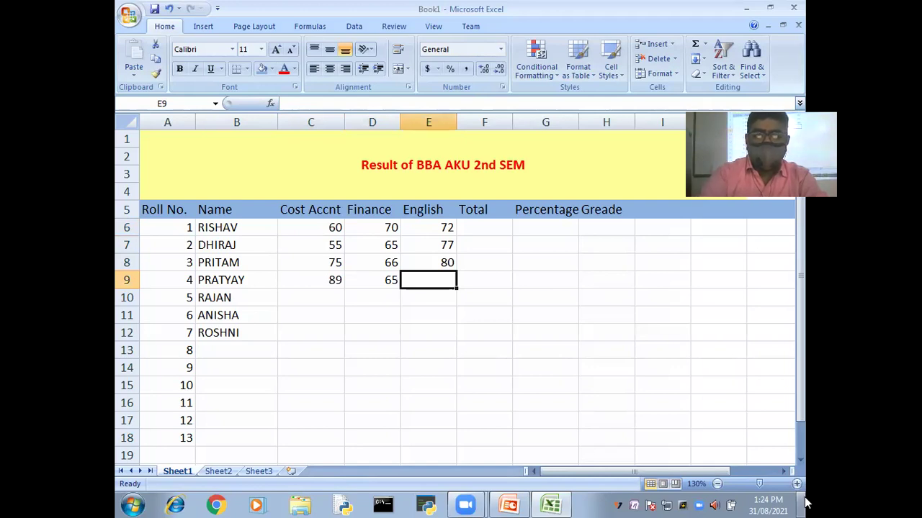
{"action": "type", "text": "88"}
{"action": "key", "text": "Return"}
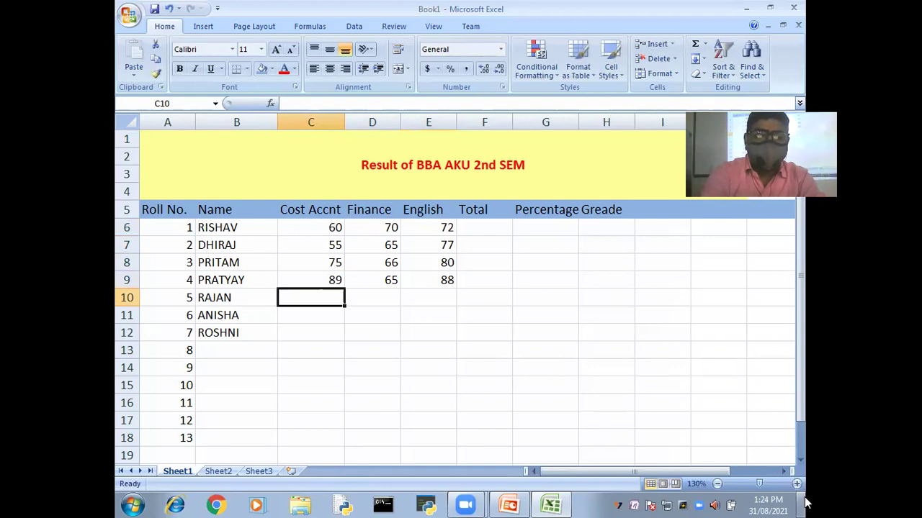
Step: Enter the marks for roll number 5 in row 10: Cost Accnt 55, Finance 88 and English 67
{"action": "type", "text": "55"}
{"action": "key", "text": "Tab"}
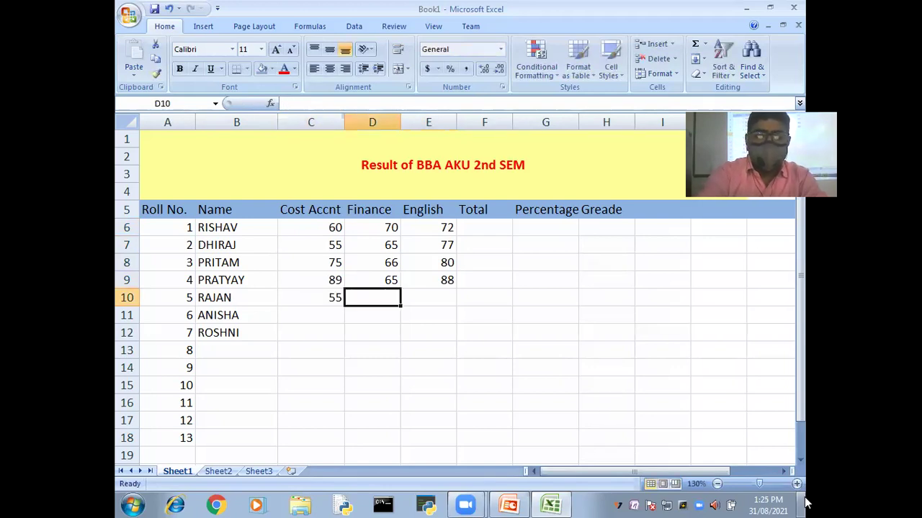
{"action": "type", "text": "88"}
{"action": "key", "text": "Tab"}
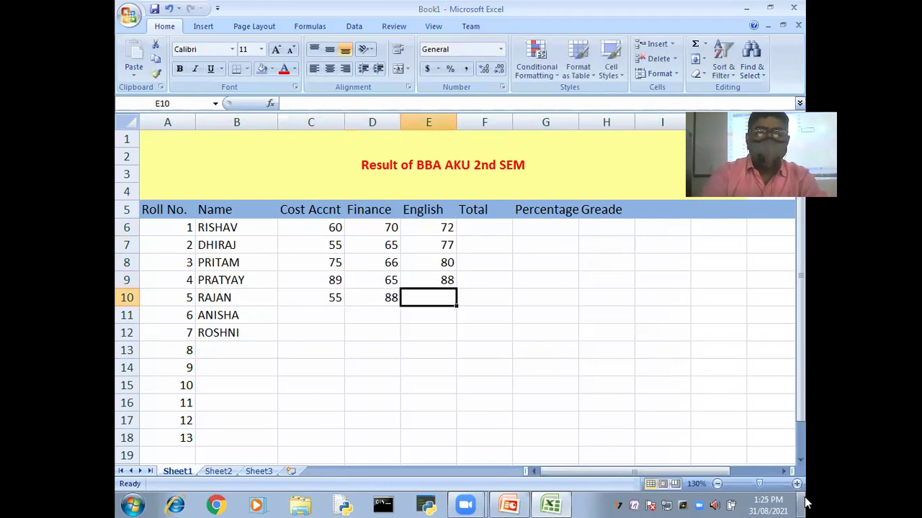
{"action": "type", "text": "67"}
{"action": "key", "text": "Tab"}
{"action": "key", "text": "Return"}
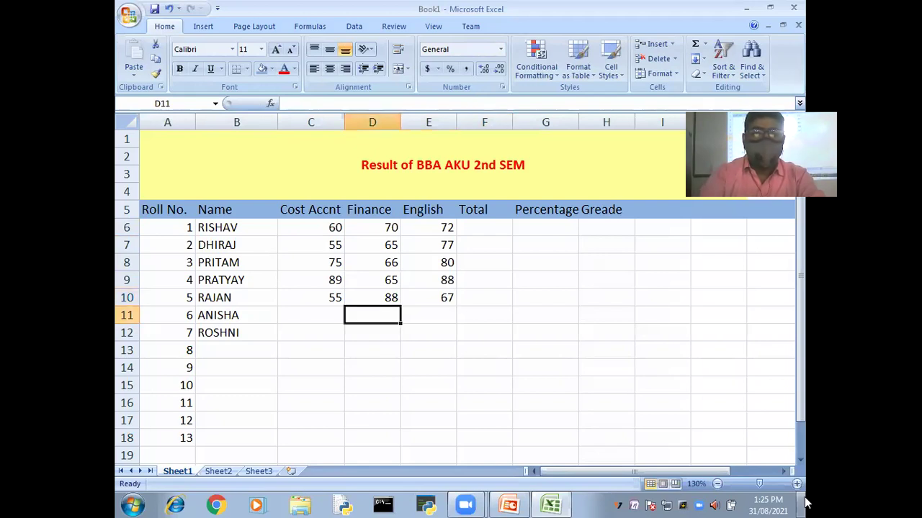
Step: Enter the marks for roll number 6 in row 11: Cost Accnt 56, Finance 78 and English 87
{"action": "key", "text": "Left"}
{"action": "type", "text": "56"}
{"action": "key", "text": "Tab"}
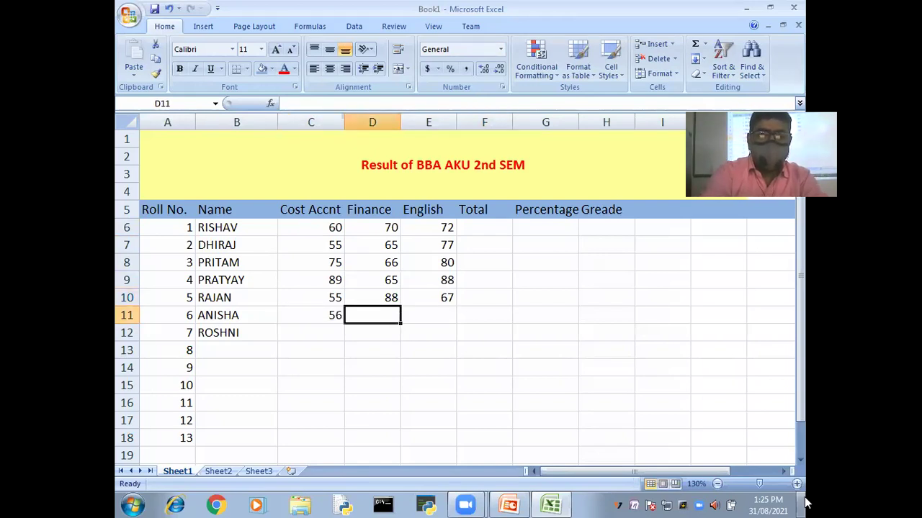
{"action": "type", "text": "78"}
{"action": "key", "text": "Tab"}
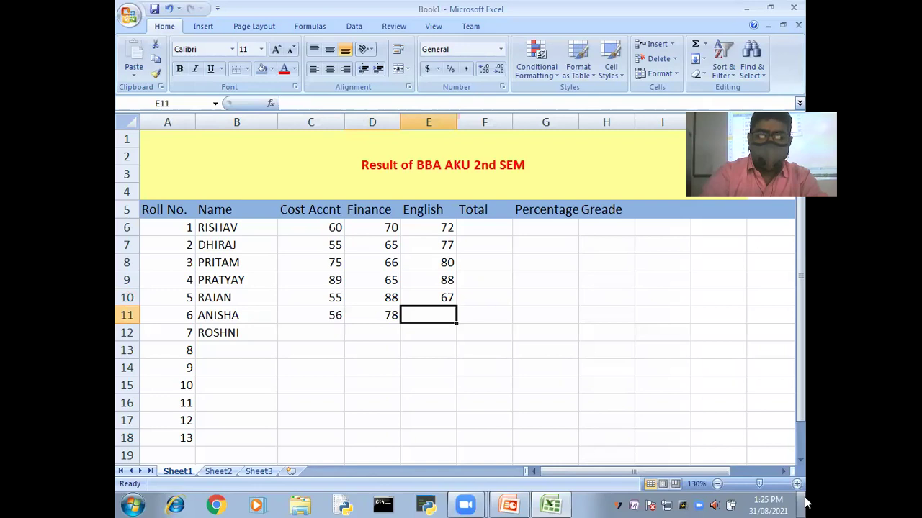
{"action": "type", "text": "87"}
{"action": "key", "text": "Return"}
Step: Enter the marks for roll number 7 in row 12: Cost Accnt 78, Finance 67 and English 93
{"action": "key", "text": "Left"}
{"action": "key", "text": "Left"}
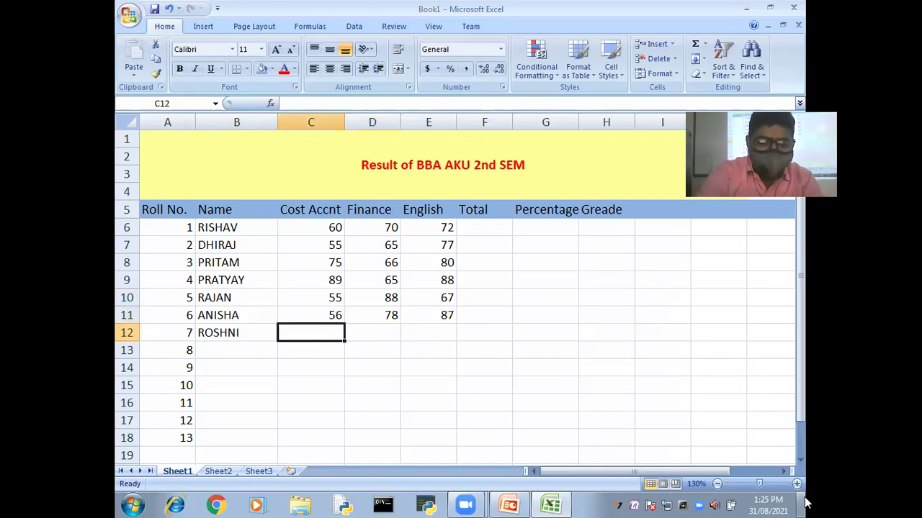
{"action": "type", "text": "78"}
{"action": "key", "text": "Tab"}
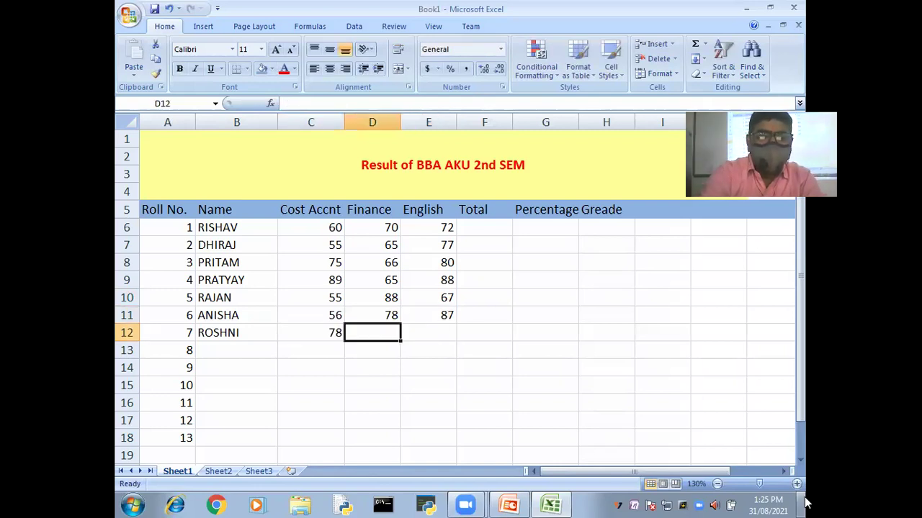
{"action": "type", "text": "67"}
{"action": "key", "text": "Tab"}
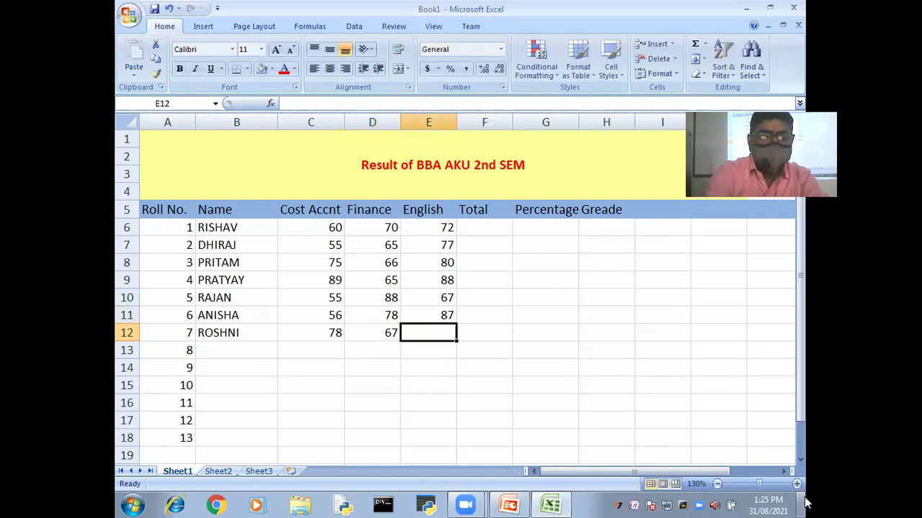
{"action": "type", "text": "93"}
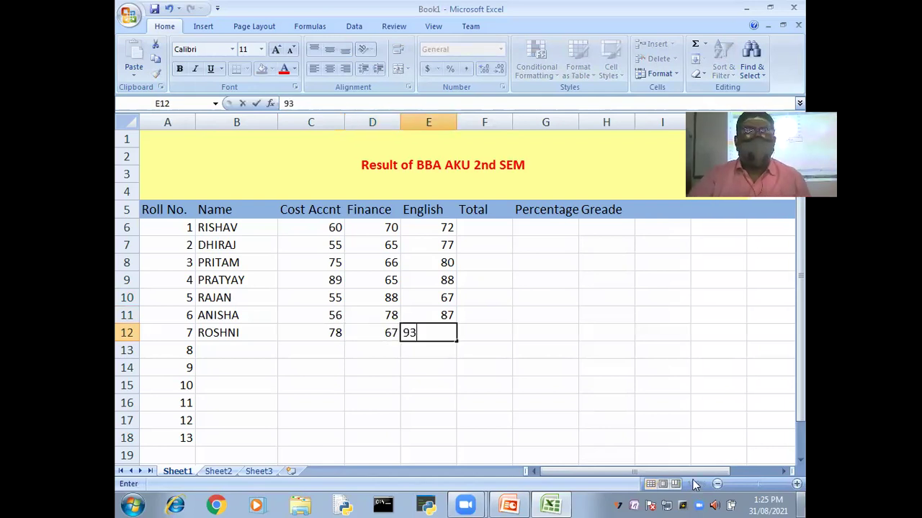
{"action": "left_click", "coordinate": [547, 408]}
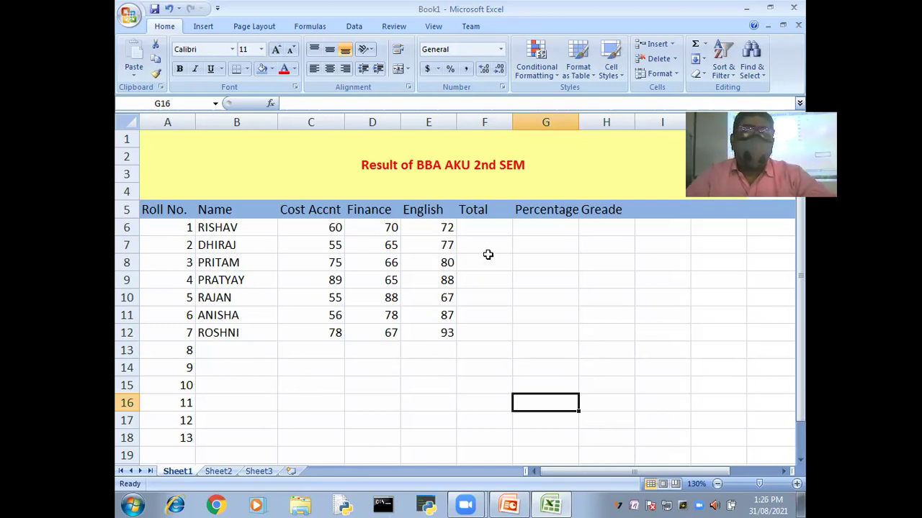
Step: Enter the formula =C6+D6+G10 in the Total cell F6 for roll number 1
{"action": "left_click", "coordinate": [481, 228]}
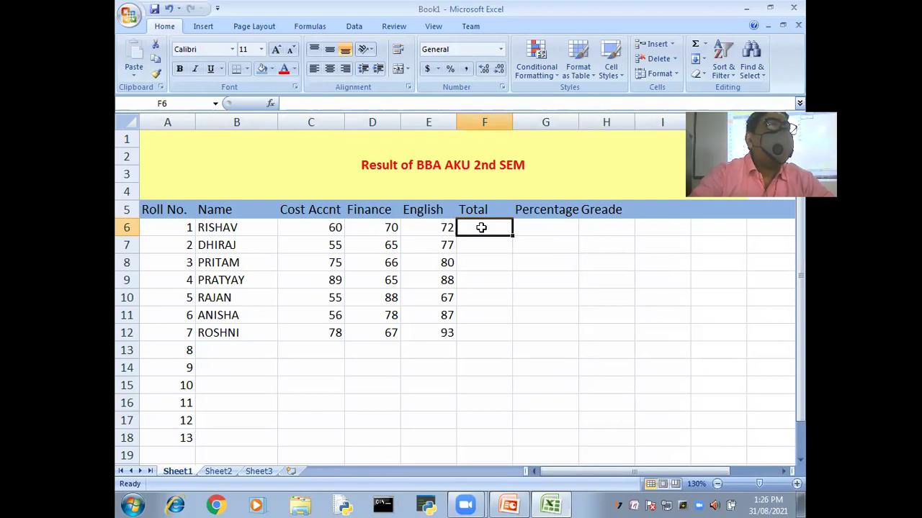
{"action": "type", "text": "="}
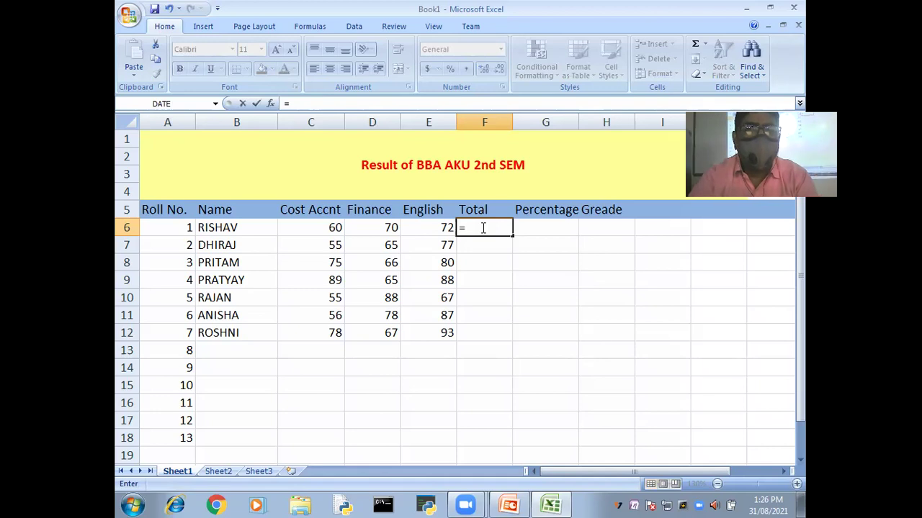
{"action": "left_click", "coordinate": [330, 228]}
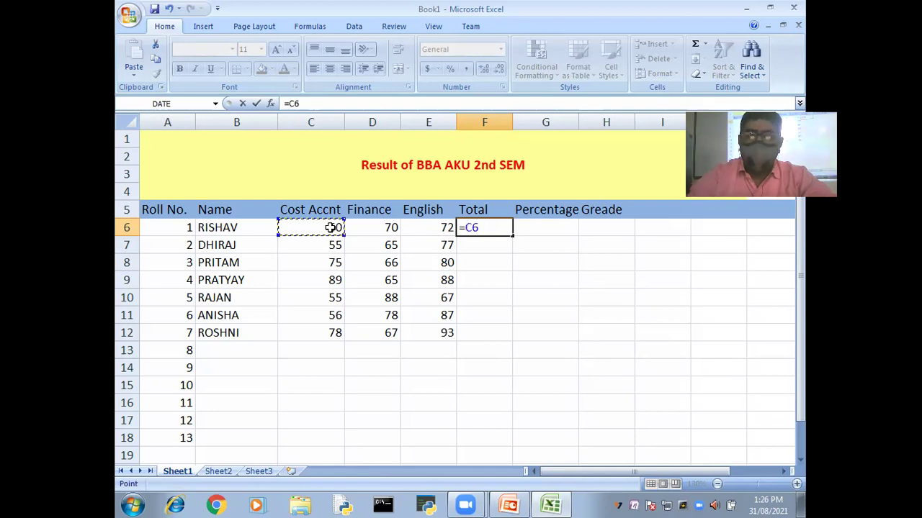
{"action": "type", "text": "+"}
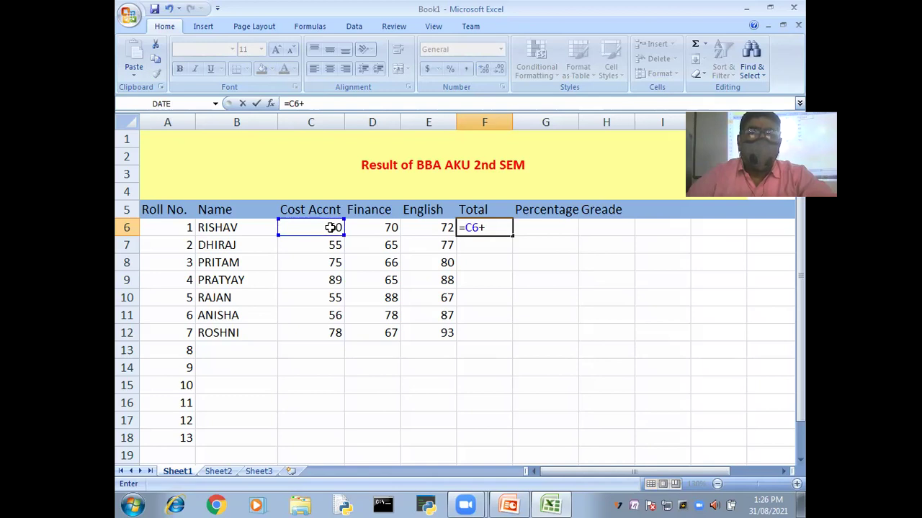
{"action": "left_click", "coordinate": [369, 230]}
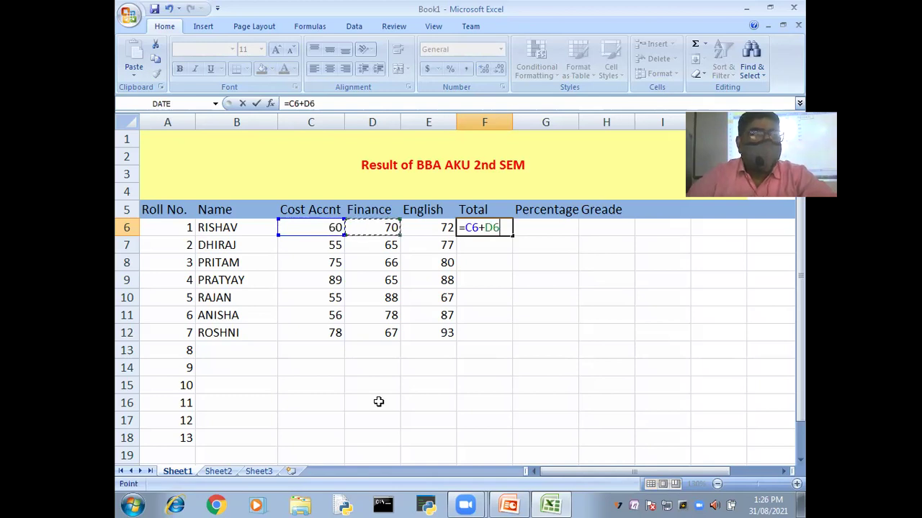
{"action": "type", "text": "=C6"}
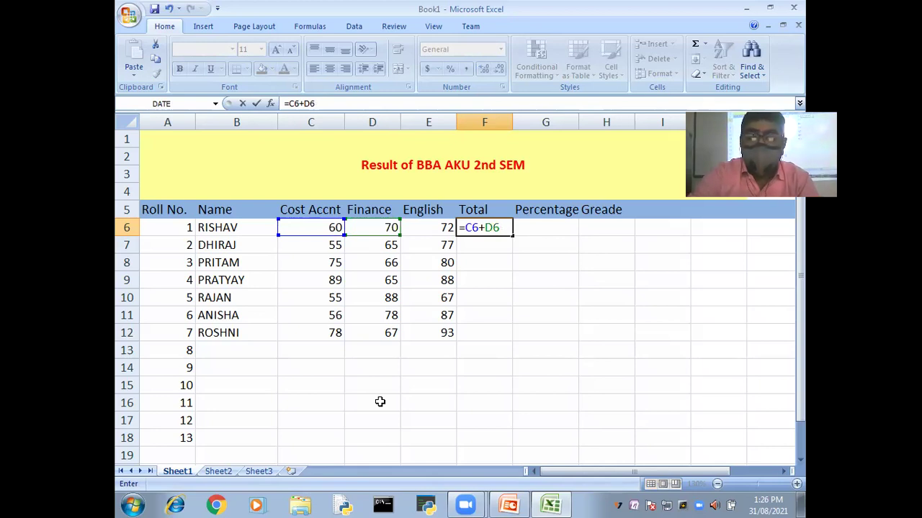
{"action": "type", "text": "+"}
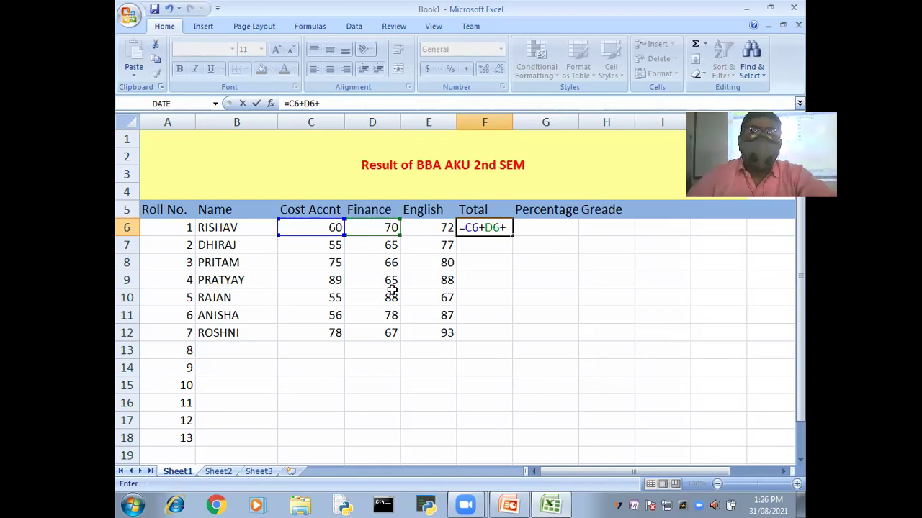
{"action": "key", "text": "Left"}
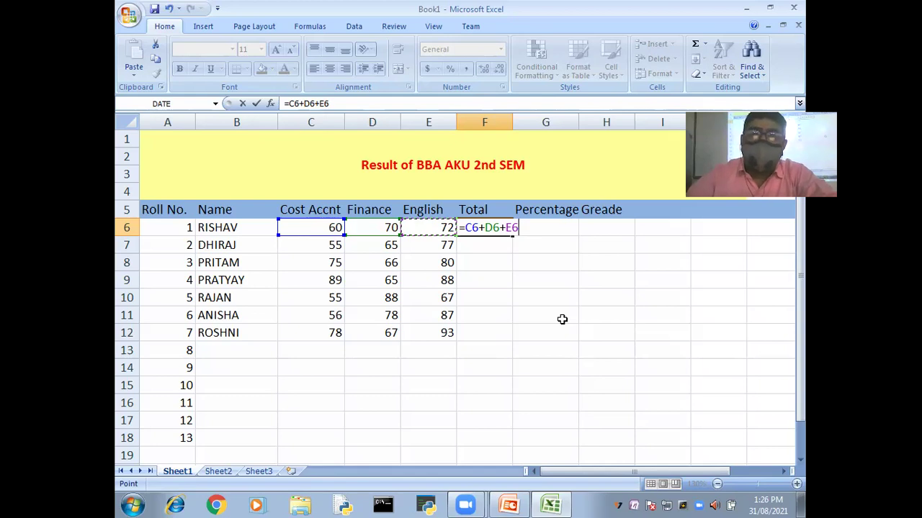
{"action": "left_click", "coordinate": [530, 290]}
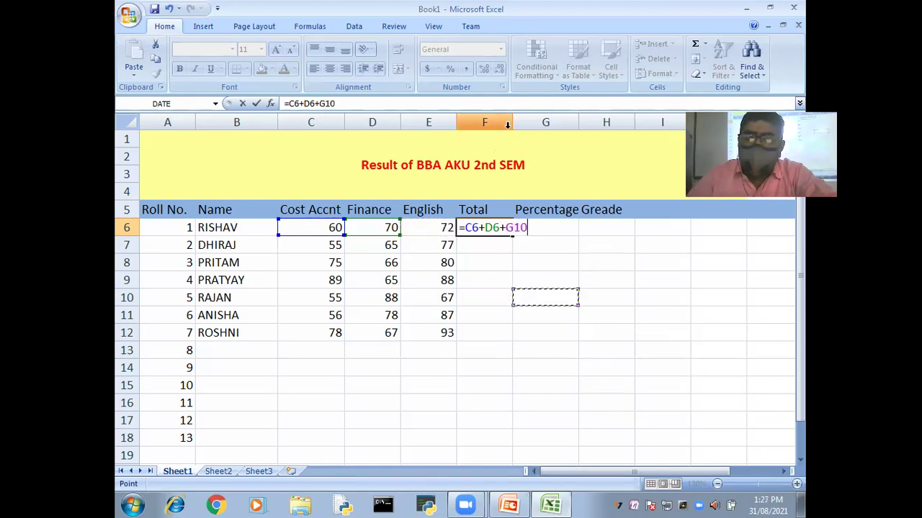
{"action": "key", "text": "Return"}
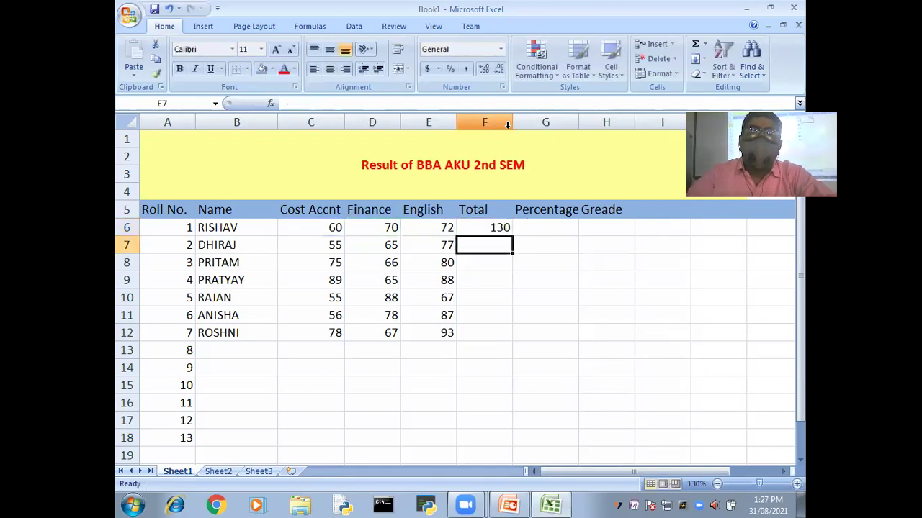
Step: Widen the Total column slightly and correct the formula in F6 to =C6+D6+E6
{"action": "left_click", "coordinate": [535, 330]}
{"action": "left_click_drag", "start_coordinate": [512, 123], "coordinate": [522, 123]}
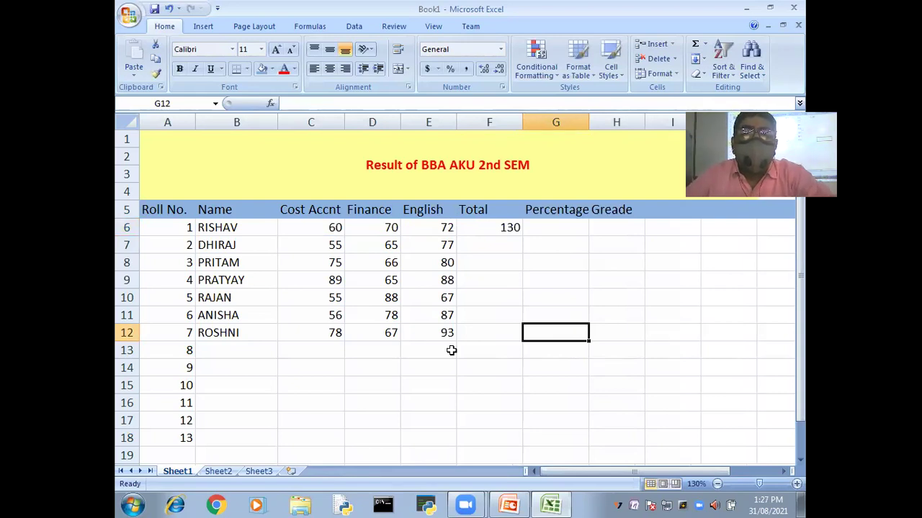
{"action": "left_click", "coordinate": [506, 228]}
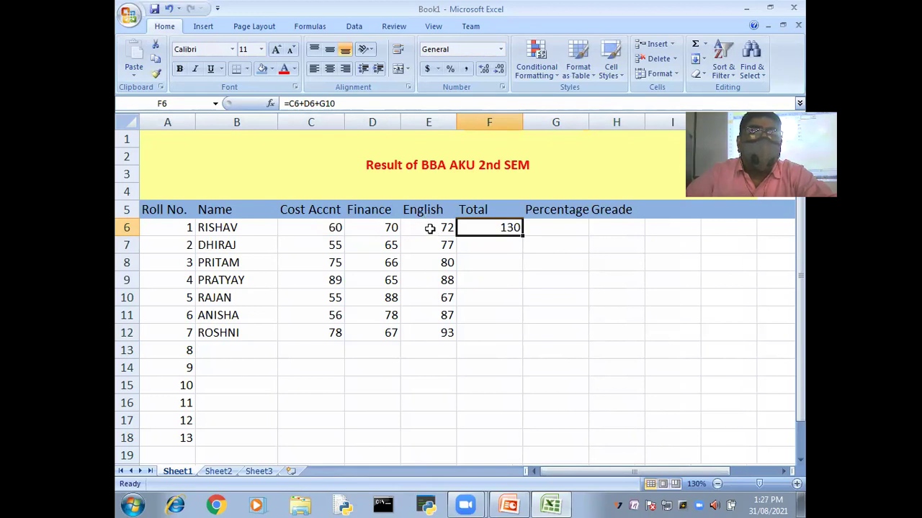
{"action": "left_click", "coordinate": [326, 102]}
{"action": "key", "text": "BackSpace"}
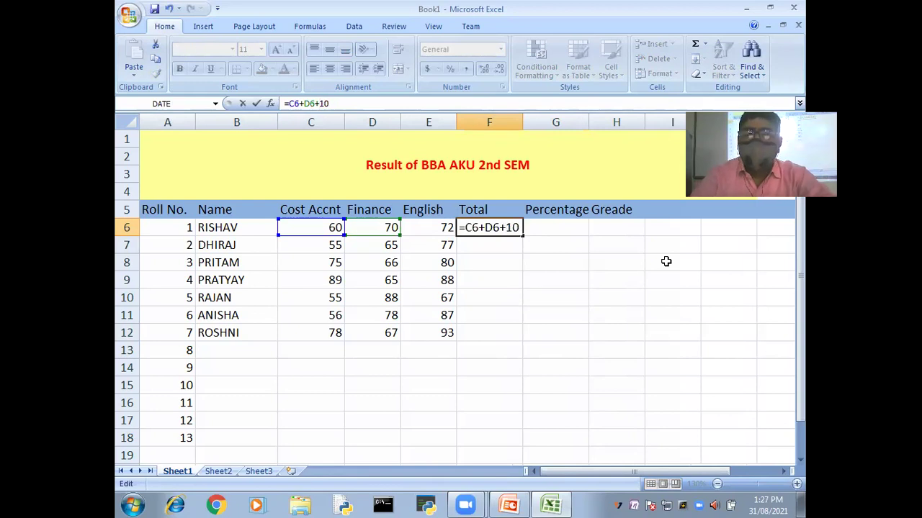
{"action": "type", "text": "E"}
{"action": "key", "text": "Right"}
{"action": "key", "text": "Right"}
{"action": "key", "text": "BackSpace"}
{"action": "key", "text": "BackSpace"}
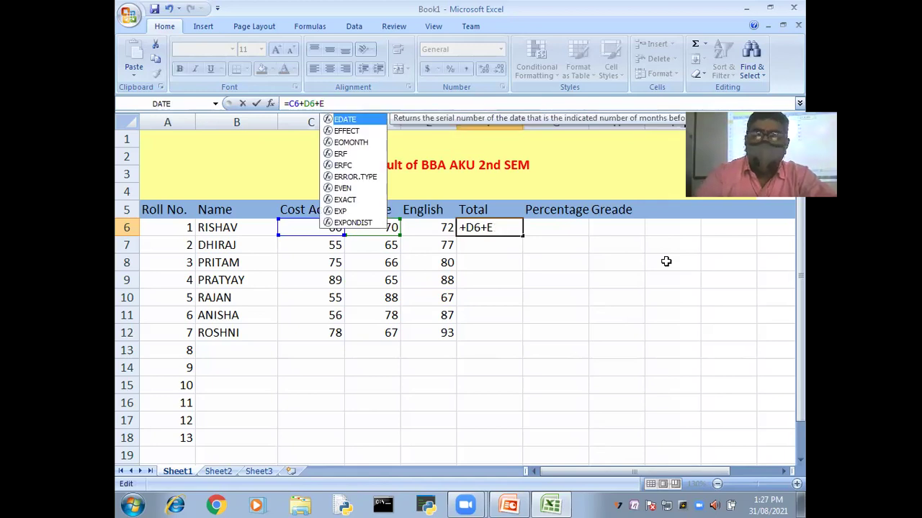
{"action": "type", "text": "6"}
{"action": "key", "text": "Return"}
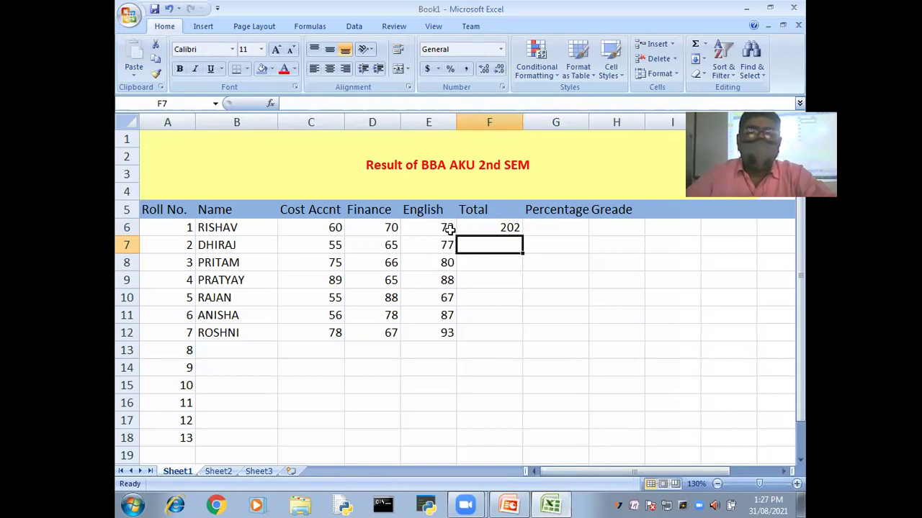
Step: Fill the total formula from F6 down to F12 for all seven named students
{"action": "left_click", "coordinate": [577, 360]}
{"action": "left_click", "coordinate": [489, 228]}
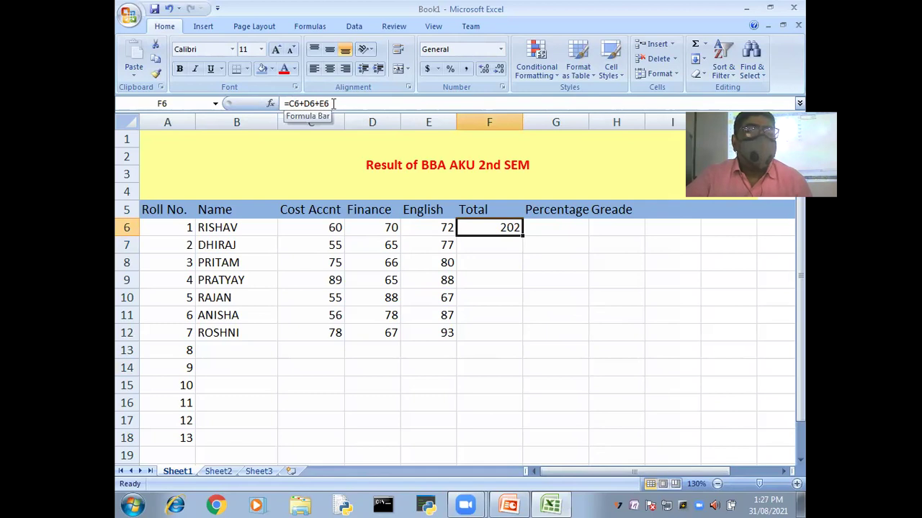
{"action": "left_click", "coordinate": [496, 293]}
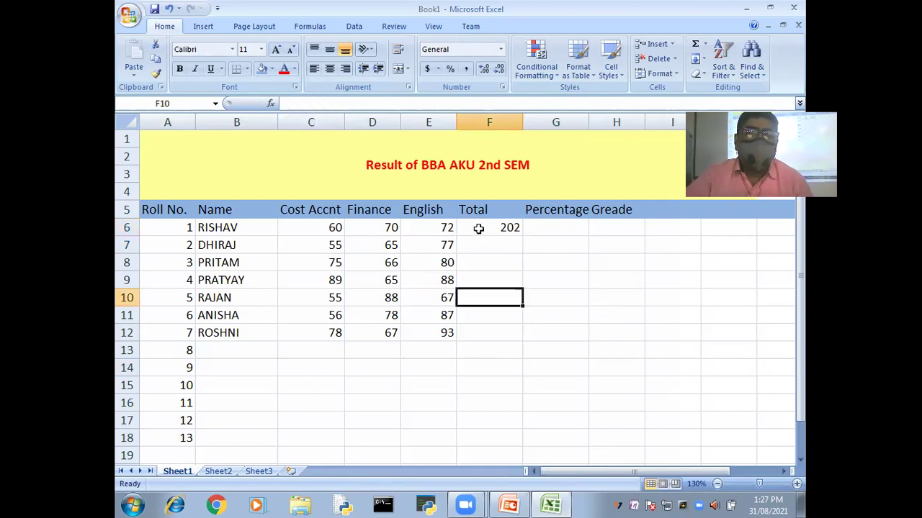
{"action": "left_click", "coordinate": [478, 228]}
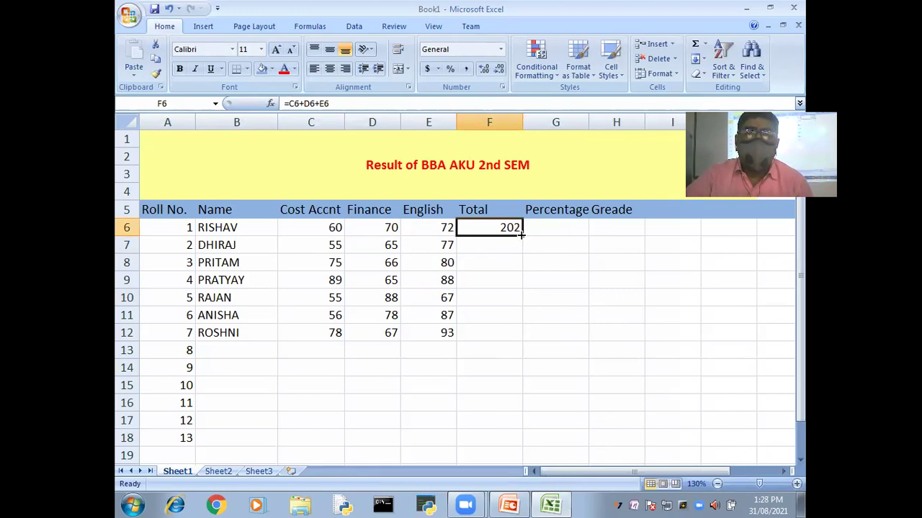
{"action": "left_click_drag", "start_coordinate": [523, 234], "coordinate": [514, 339]}
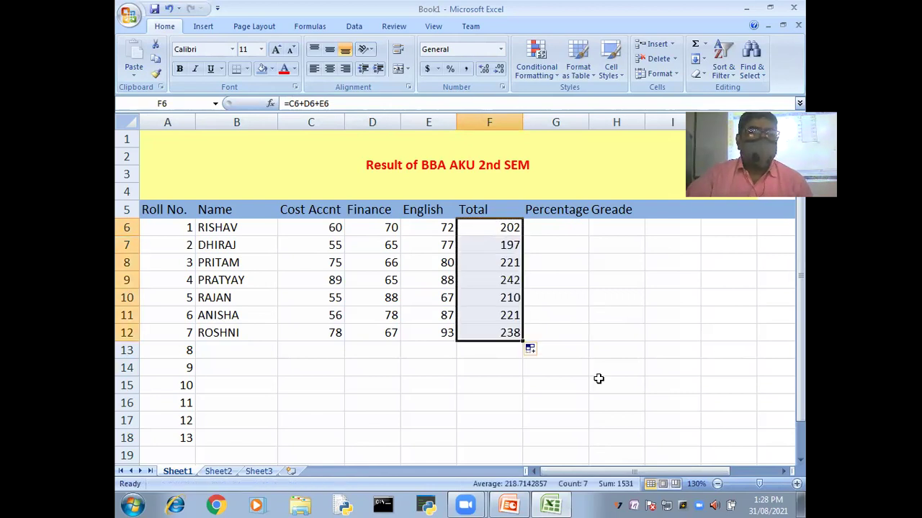
{"action": "left_click", "coordinate": [598, 379]}
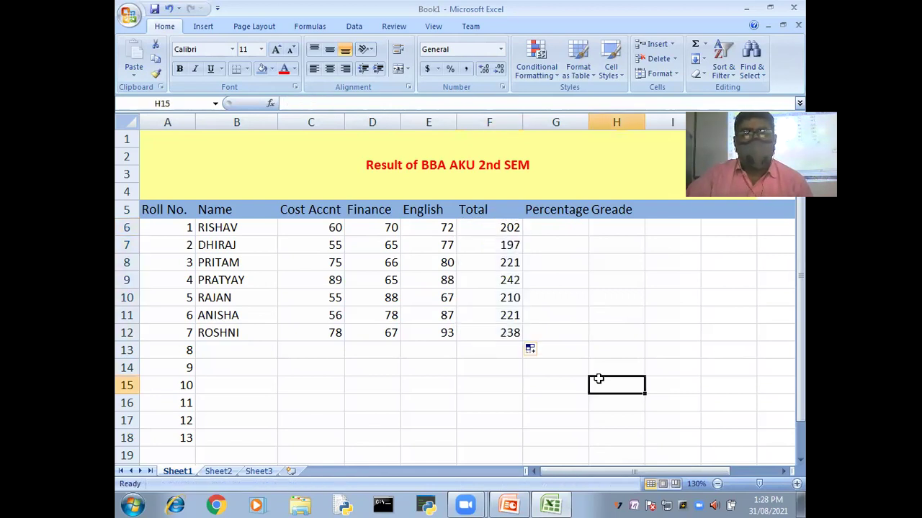
Step: Check the total formulas in cells F6, F7 and F8
{"action": "left_click", "coordinate": [508, 229]}
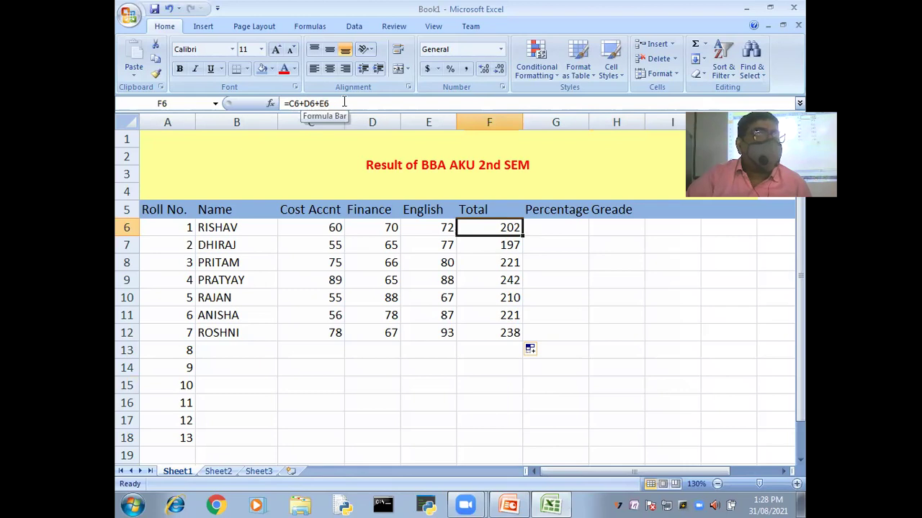
{"action": "left_click", "coordinate": [500, 246]}
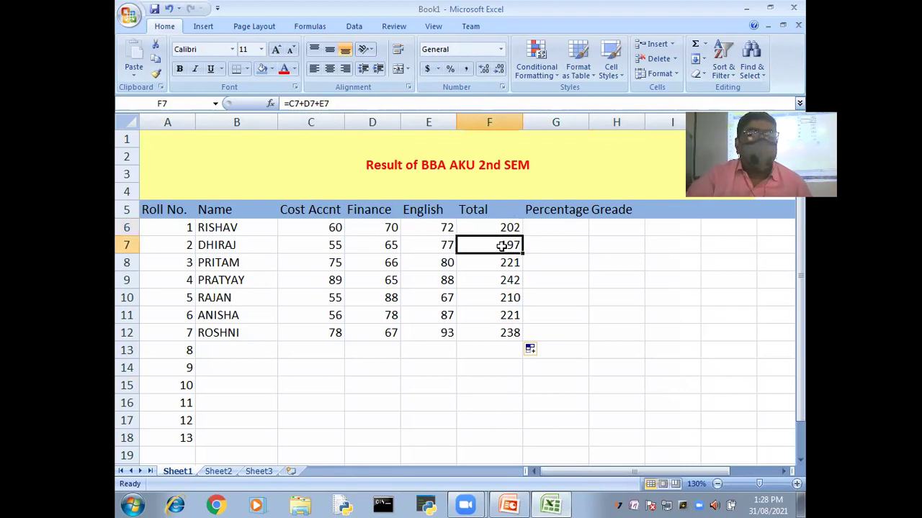
{"action": "left_click", "coordinate": [505, 265]}
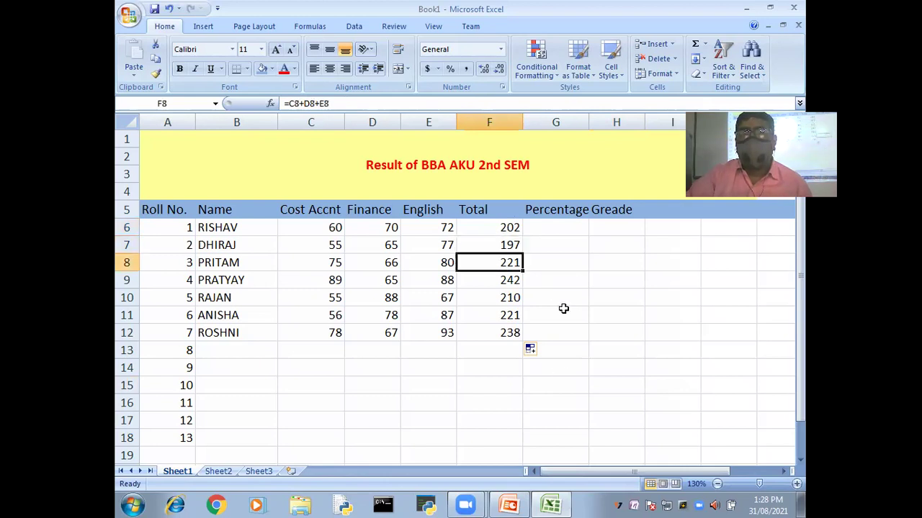
{"action": "left_click", "coordinate": [564, 310]}
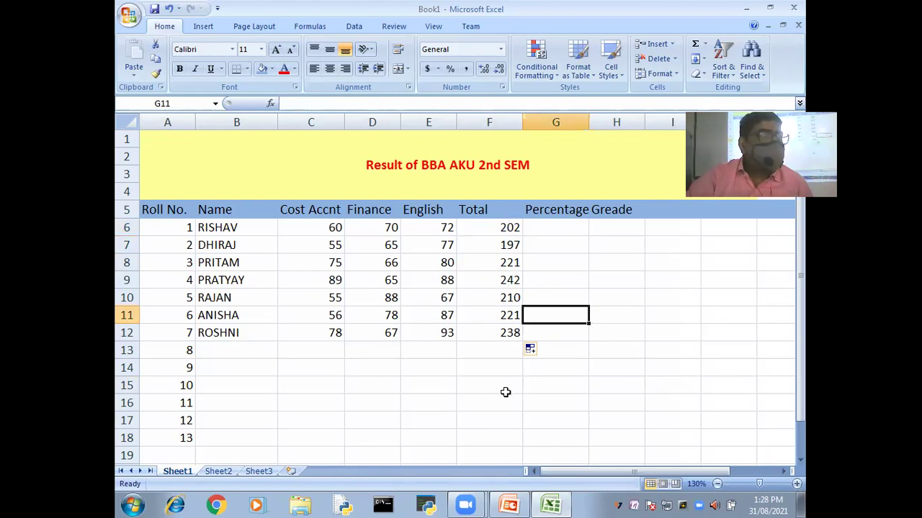
Step: Enter the formula =F6/300 in the Percentage cell G6 for roll number 1
{"action": "left_click", "coordinate": [551, 230]}
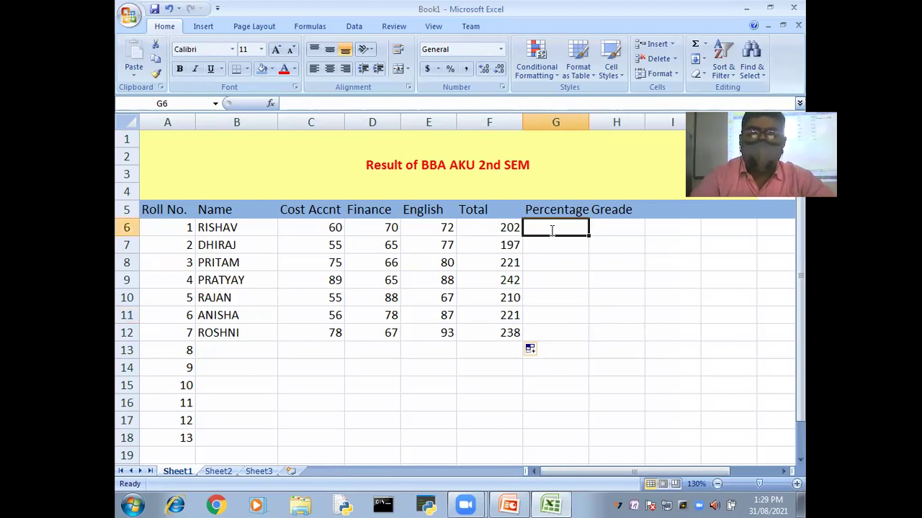
{"action": "type", "text": "="}
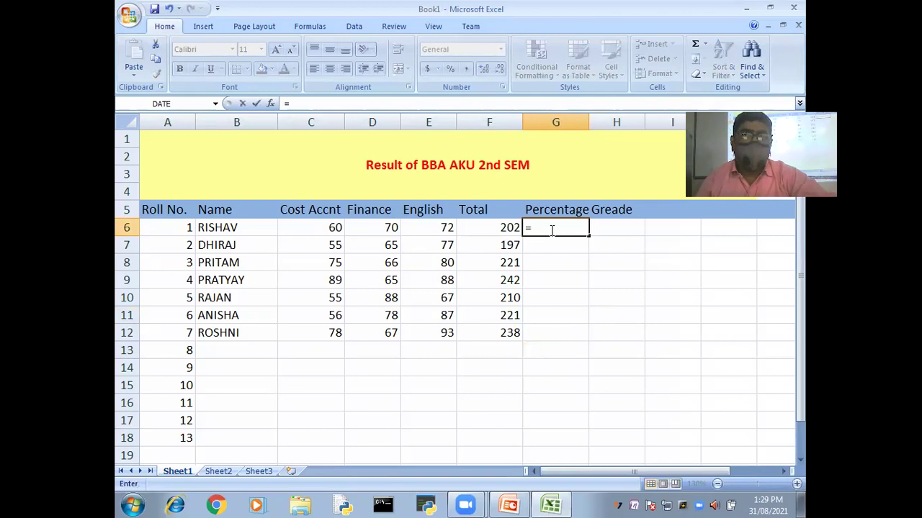
{"action": "left_click", "coordinate": [504, 228]}
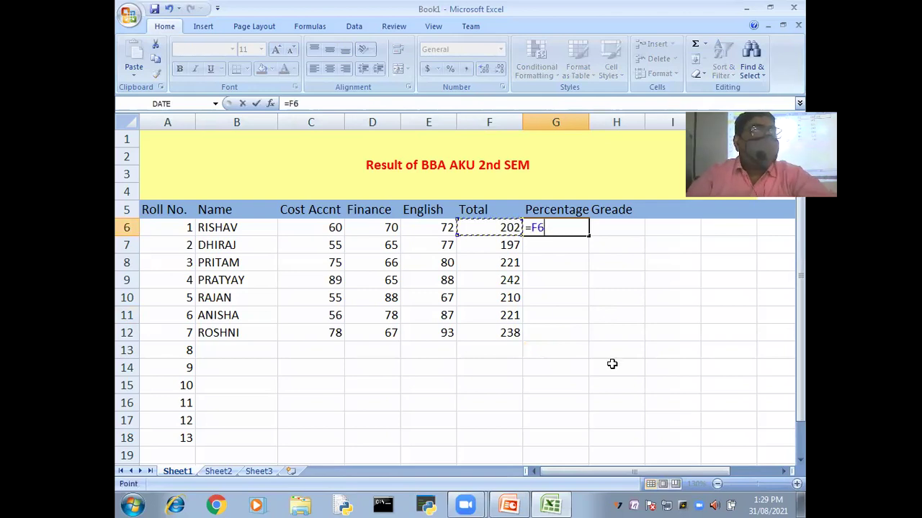
{"action": "type", "text": "/300"}
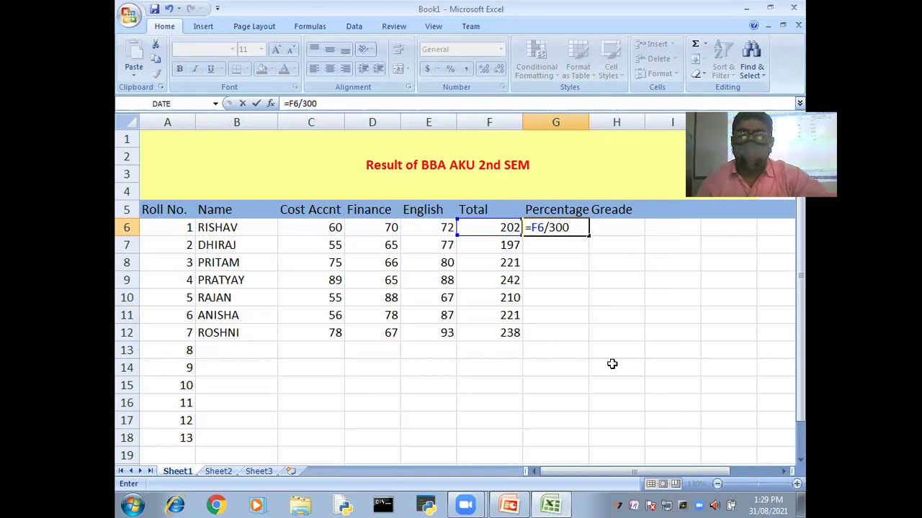
{"action": "key", "text": "Left"}
{"action": "key", "text": "Left"}
{"action": "key", "text": "Left"}
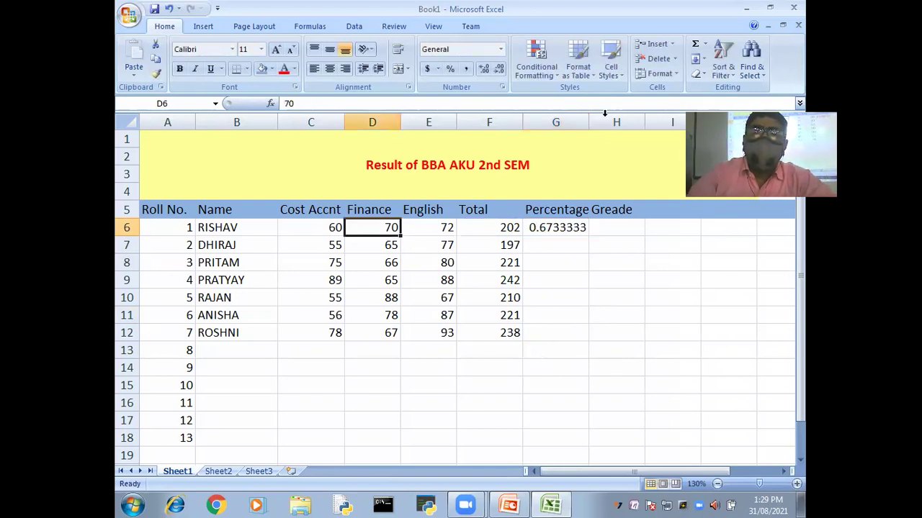
Step: Change the percentage formula in G6 to =(F6/300)*100
{"action": "left_click", "coordinate": [567, 226]}
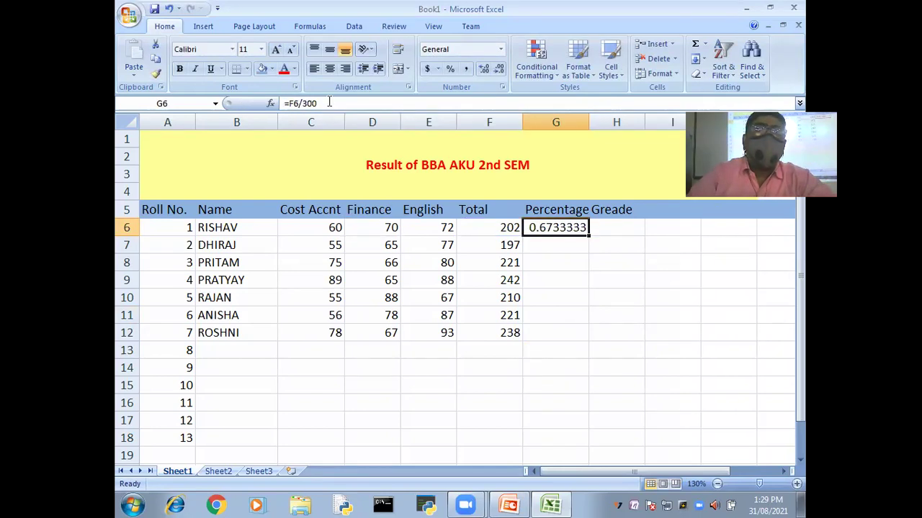
{"action": "left_click", "coordinate": [329, 102]}
{"action": "key", "text": "Left"}
{"action": "key", "text": "Left"}
{"action": "key", "text": "Left"}
{"action": "type", "text": "(F6/300"}
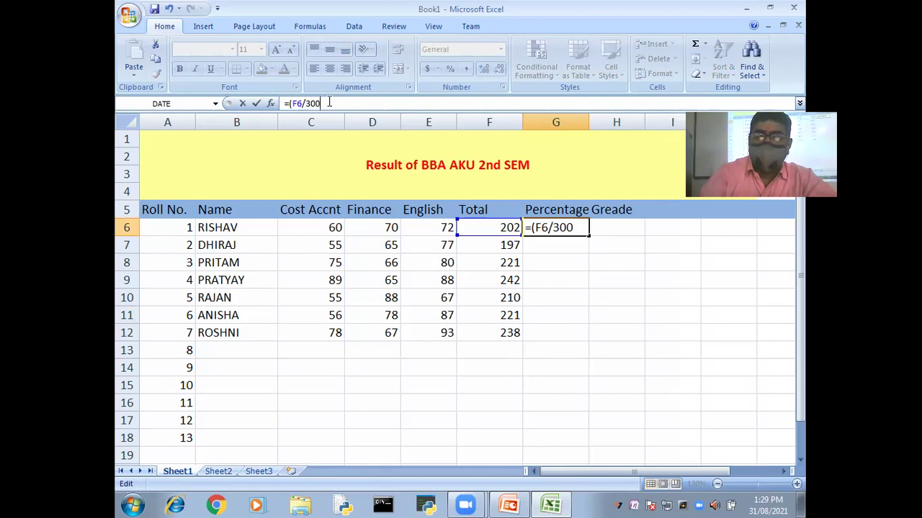
{"action": "type", "text": ")"}
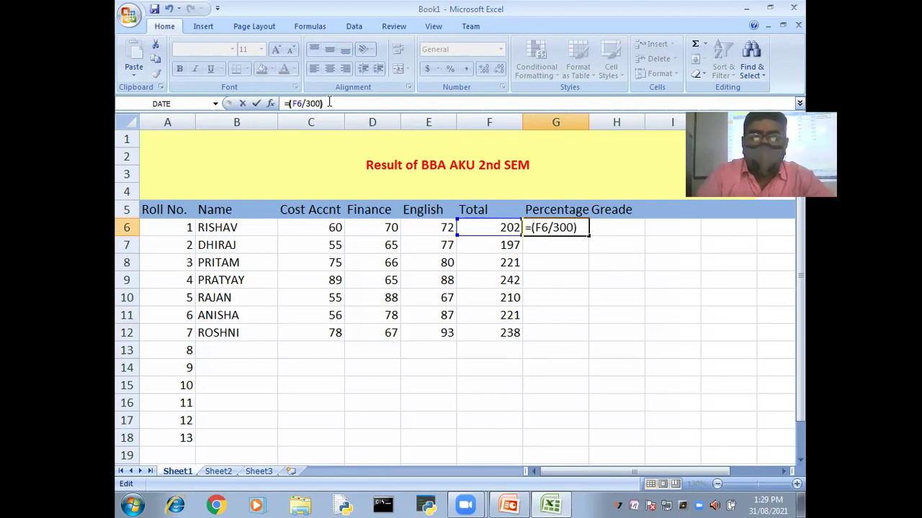
{"action": "type", "text": "*"}
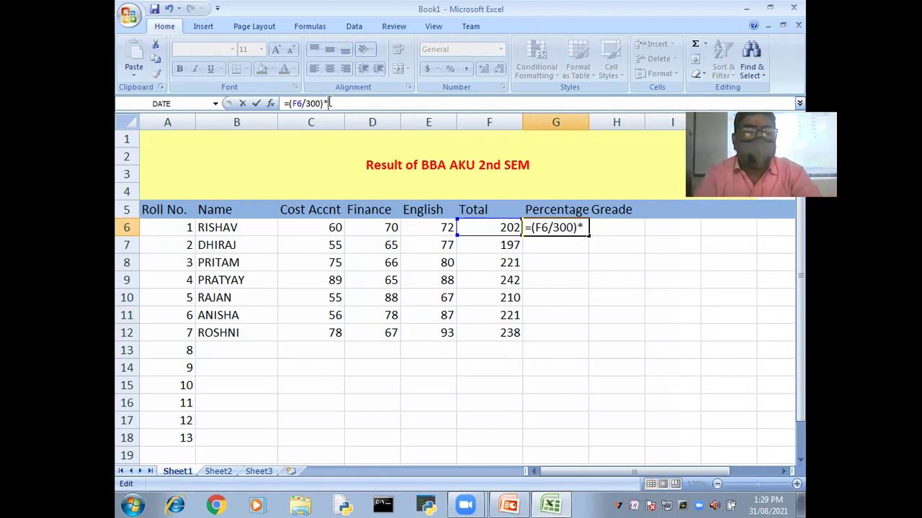
{"action": "type", "text": "1"}
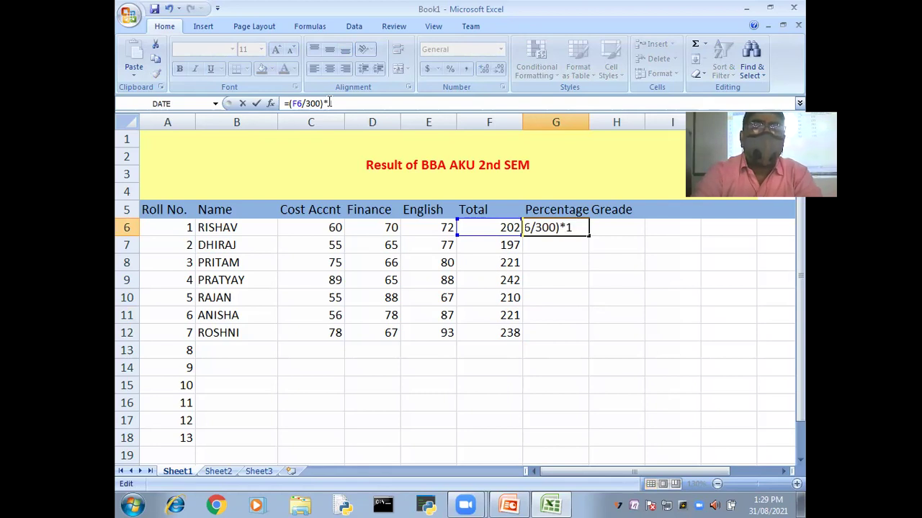
{"action": "type", "text": "00"}
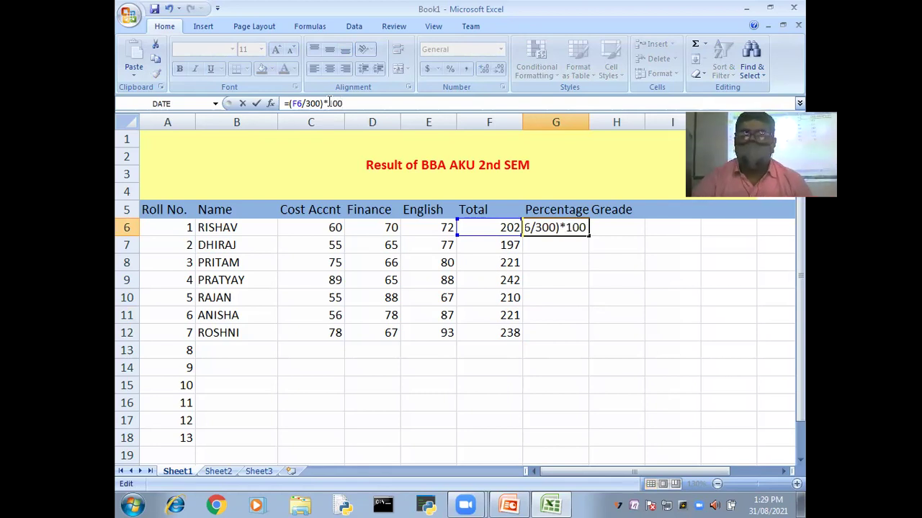
{"action": "key", "text": "Return"}
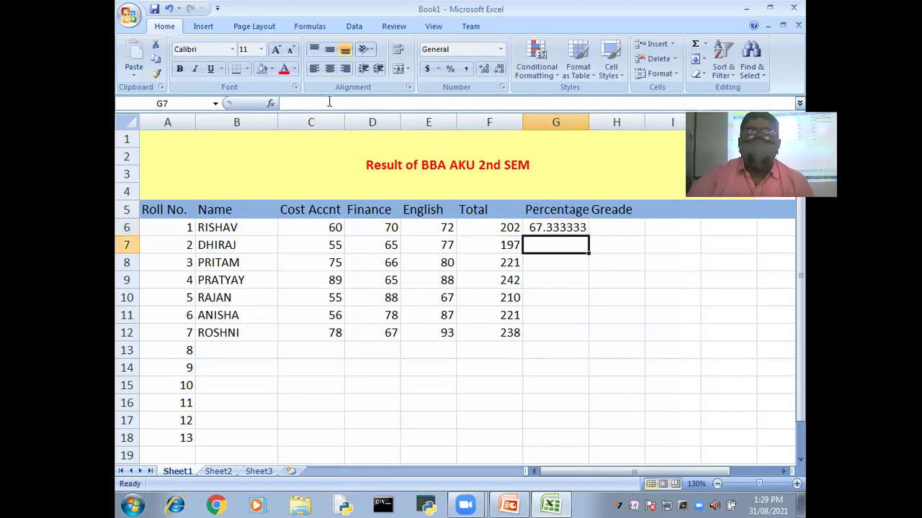
Step: Fill the percentage formula from G6 down to G12 for all seven named students
{"action": "left_click", "coordinate": [585, 234]}
{"action": "left_click_drag", "start_coordinate": [588, 236], "coordinate": [600, 338]}
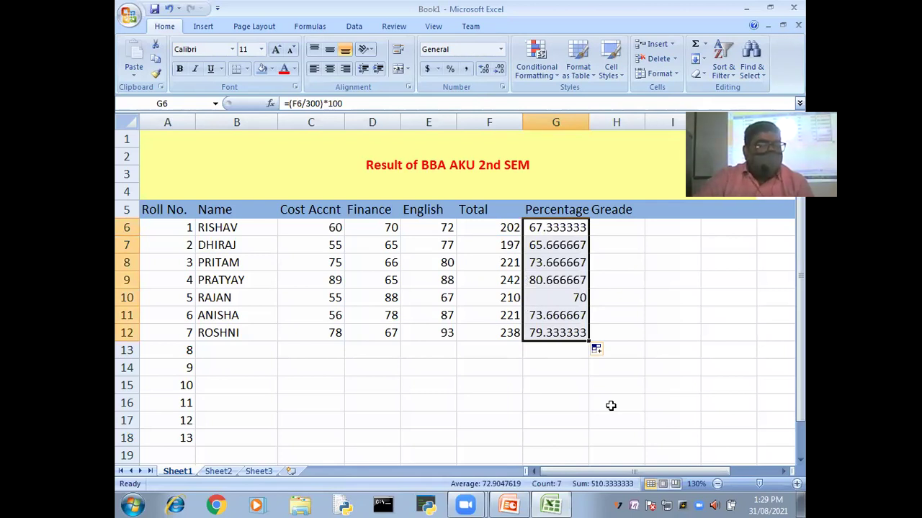
{"action": "left_click", "coordinate": [611, 406]}
Step: Format cells G6:G12 as Percentage with two decimal places and widen the Percentage column slightly
{"action": "left_click_drag", "start_coordinate": [547, 227], "coordinate": [539, 331]}
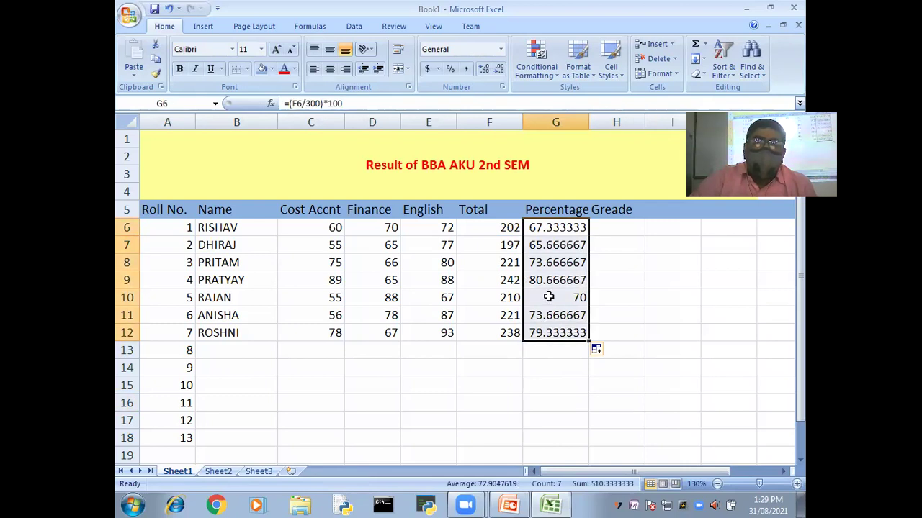
{"action": "right_click", "coordinate": [549, 298]}
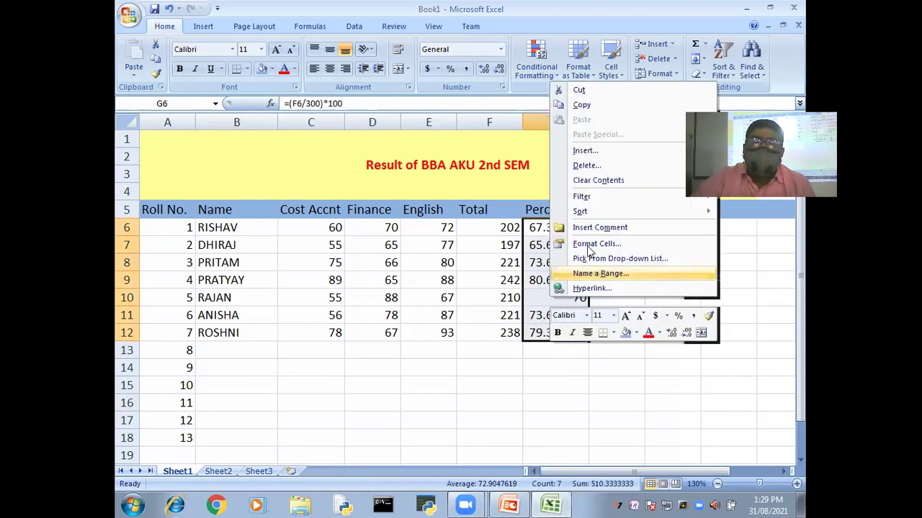
{"action": "left_click", "coordinate": [589, 244]}
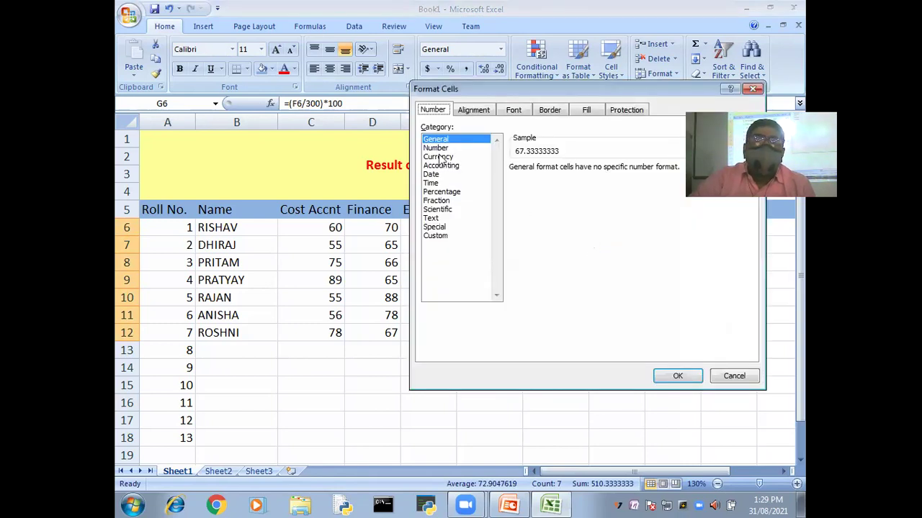
{"action": "left_click", "coordinate": [445, 192]}
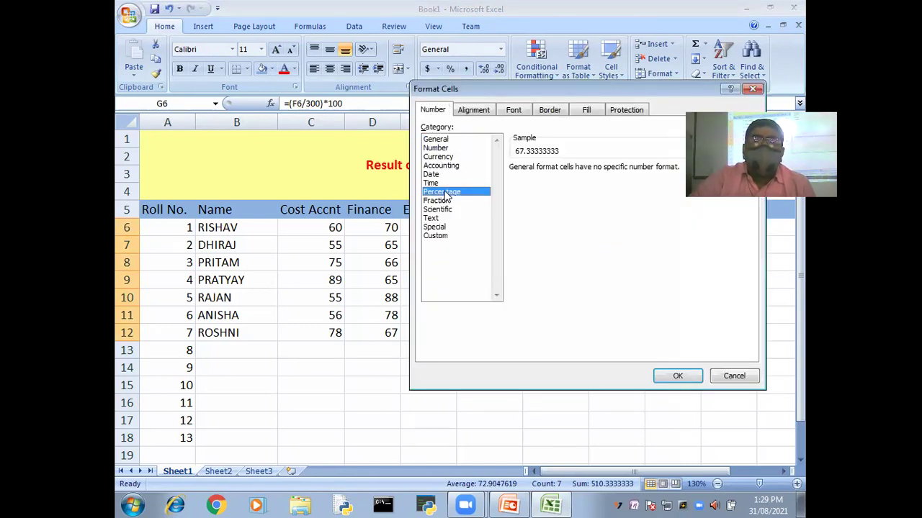
{"action": "left_click_drag", "start_coordinate": [536, 94], "coordinate": [414, 100]}
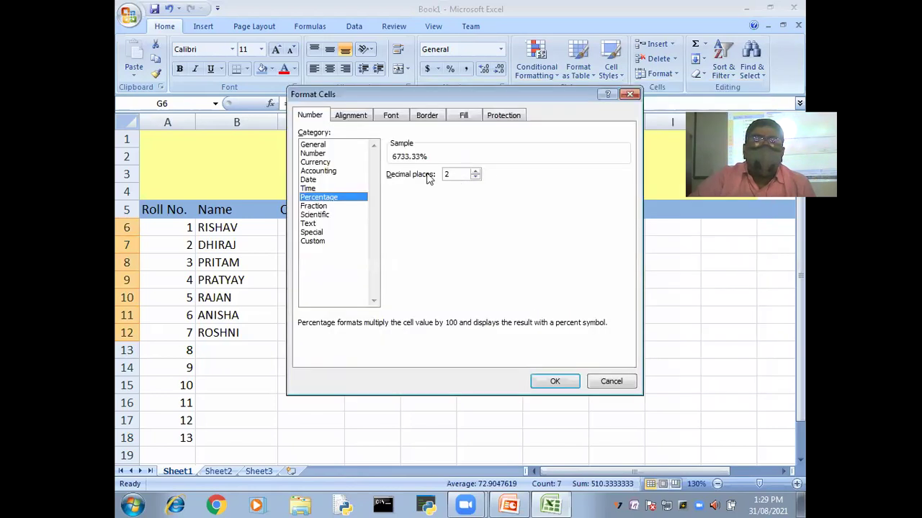
{"action": "left_click", "coordinate": [552, 379]}
{"action": "left_click", "coordinate": [636, 351]}
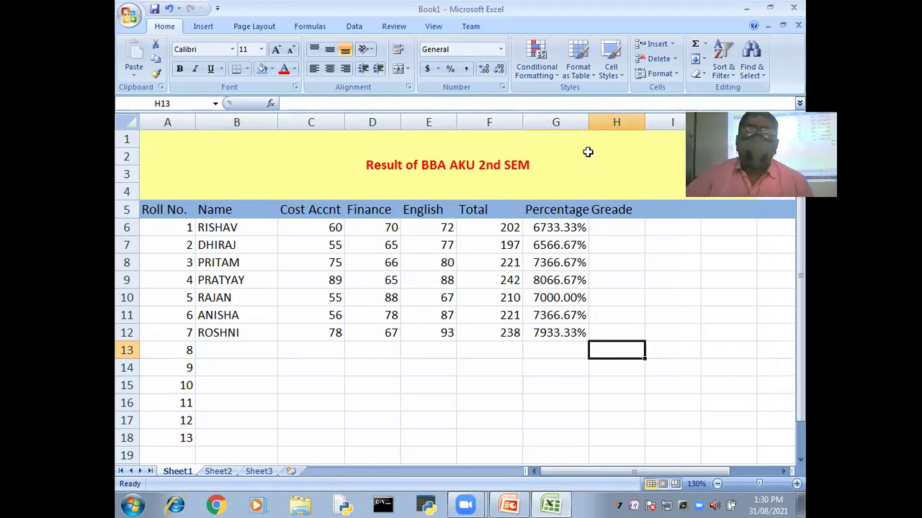
{"action": "left_click", "coordinate": [607, 121]}
{"action": "left_click_drag", "start_coordinate": [592, 122], "coordinate": [601, 123]}
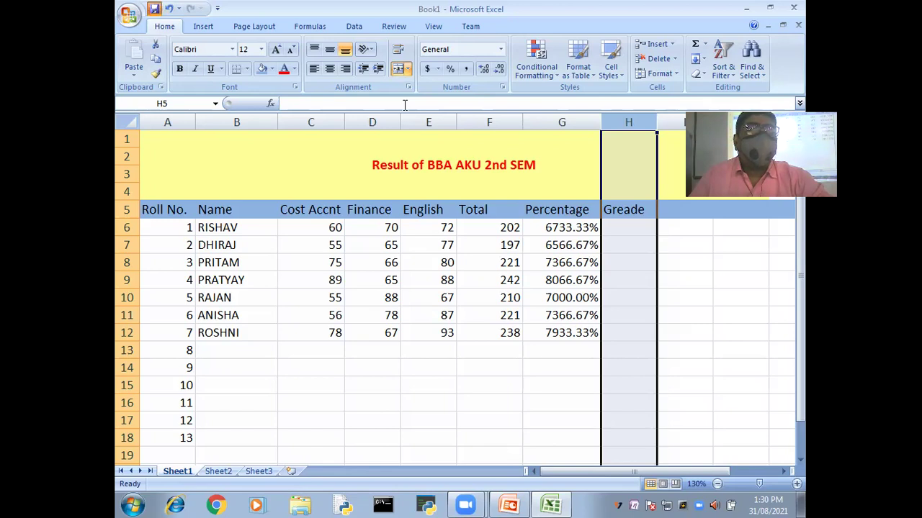
Step: Save the workbook in the Documents library under the file name EXCERSIZE 1
{"action": "key", "text": "ctrl+s"}
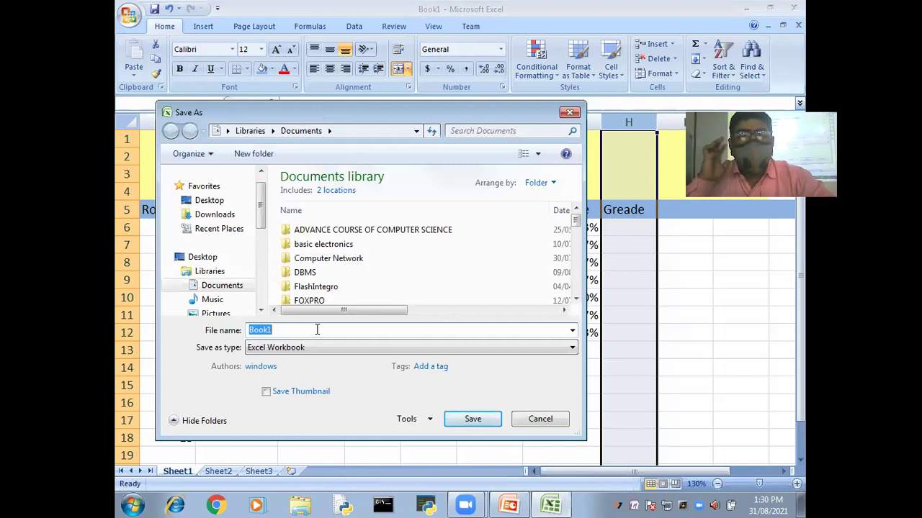
{"action": "type", "text": "EXCERSIZE 1"}
{"action": "key", "text": "Return"}
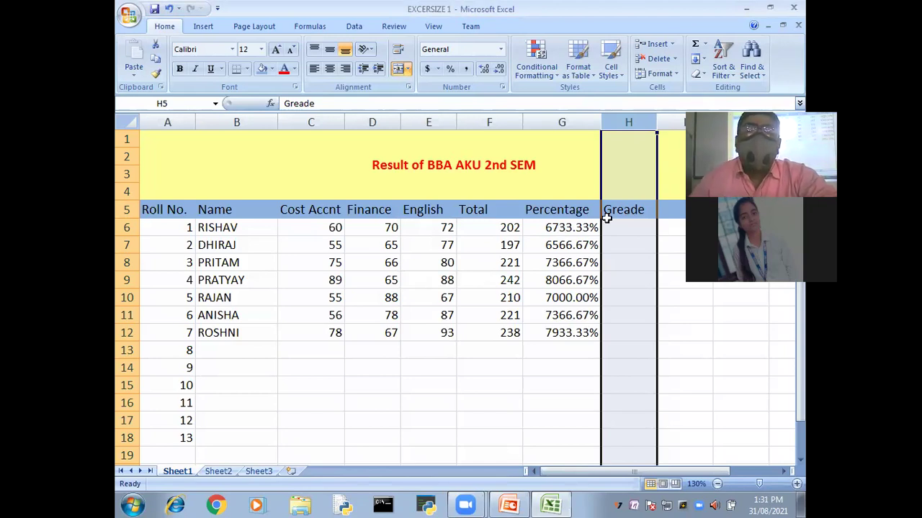
Step: Undo the widening of the Percentage column and the Percentage number format on G6:G12
{"action": "left_click", "coordinate": [560, 227]}
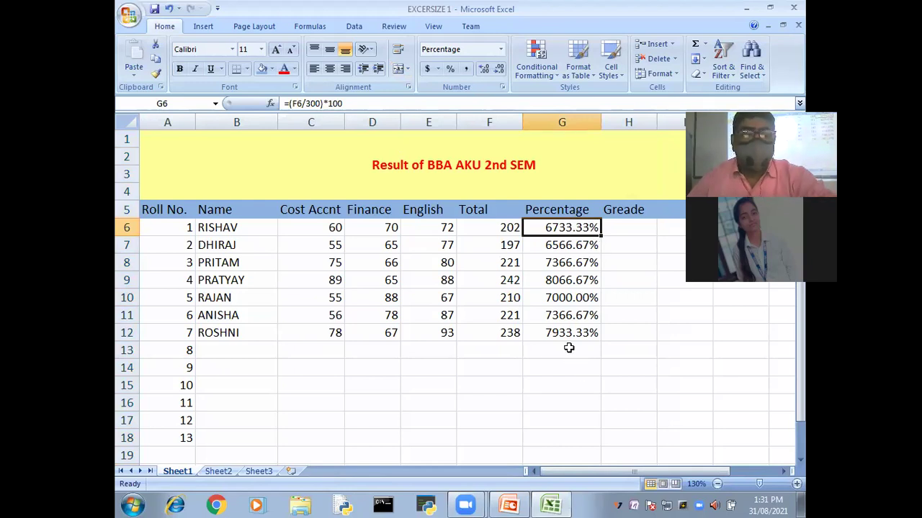
{"action": "key", "text": "alt+h"}
{"action": "key", "text": "o"}
{"action": "key", "text": "i"}
{"action": "key", "text": "ctrl+shift+Down"}
{"action": "key", "text": "ctrl+shift+grave"}
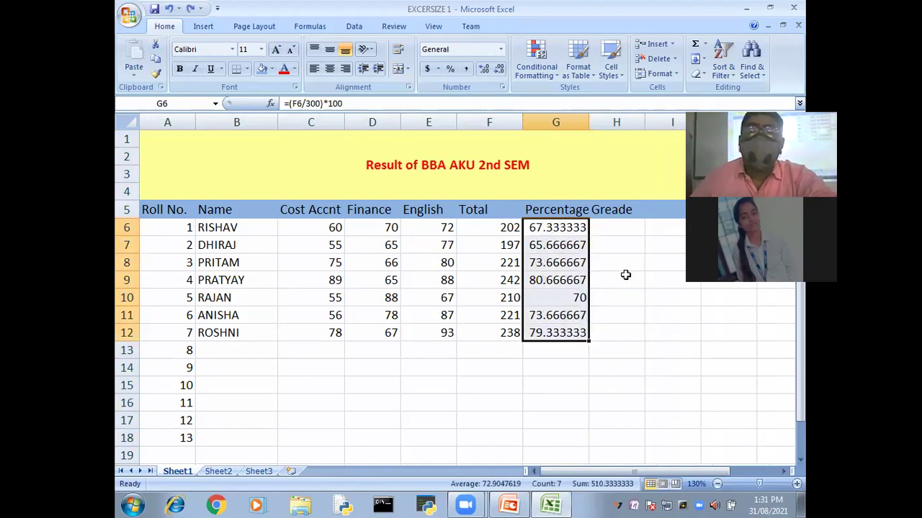
Step: Try the Percentage number format with zero decimal places on cells G6:G12, and undo it
{"action": "left_click", "coordinate": [623, 277]}
{"action": "left_click_drag", "start_coordinate": [538, 332], "coordinate": [551, 228]}
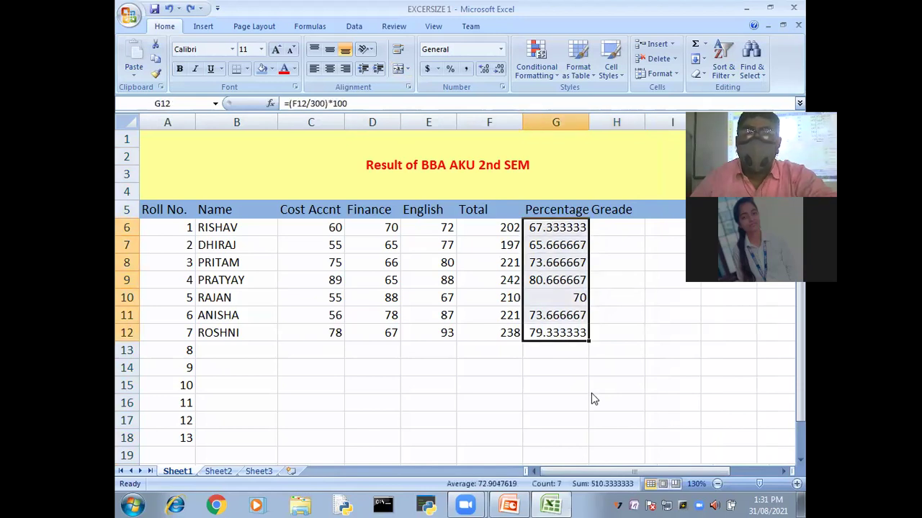
{"action": "right_click", "coordinate": [602, 454]}
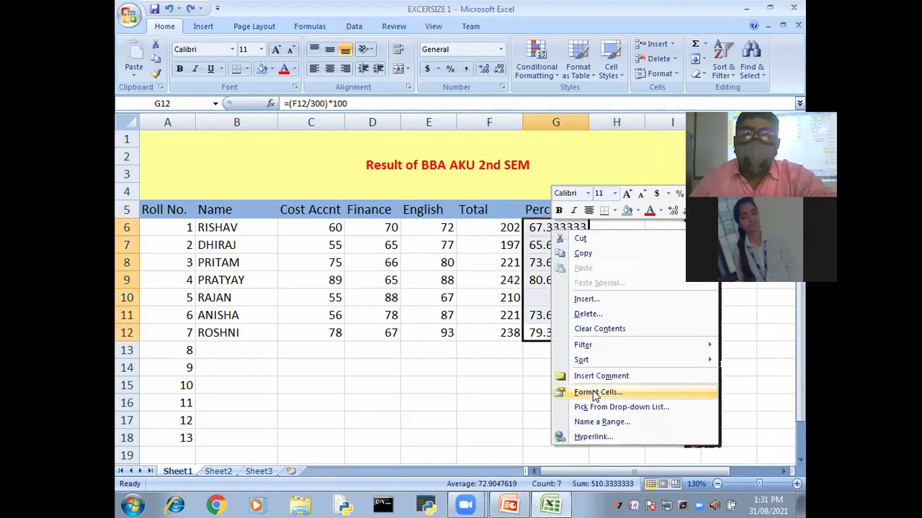
{"action": "left_click", "coordinate": [594, 393]}
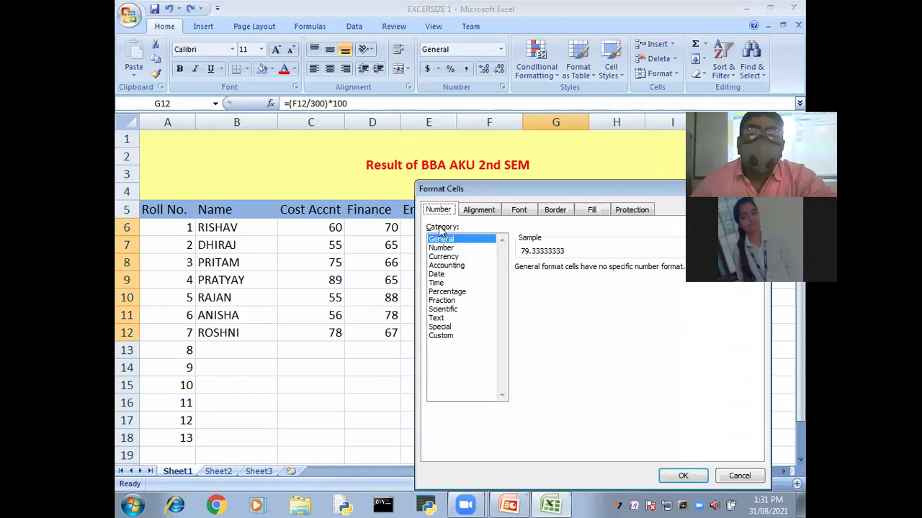
{"action": "left_click", "coordinate": [447, 291]}
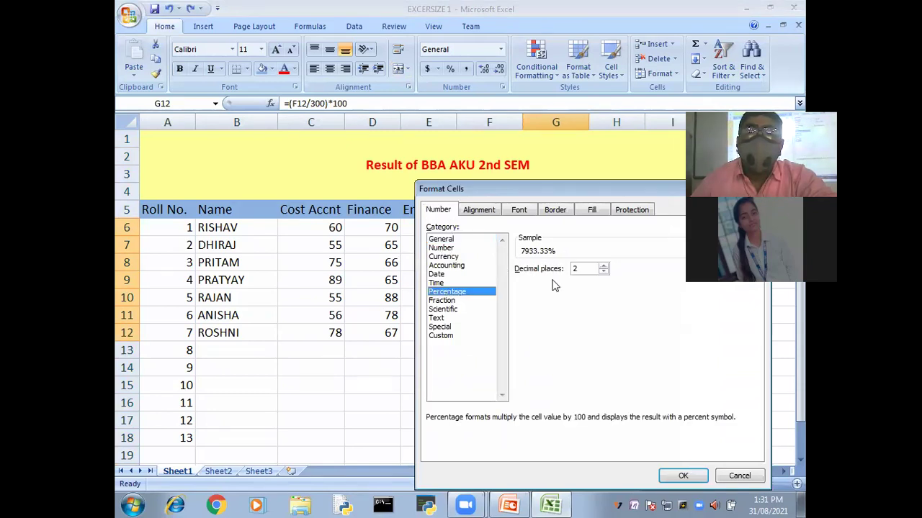
{"action": "left_click", "coordinate": [603, 273]}
{"action": "left_click", "coordinate": [604, 273]}
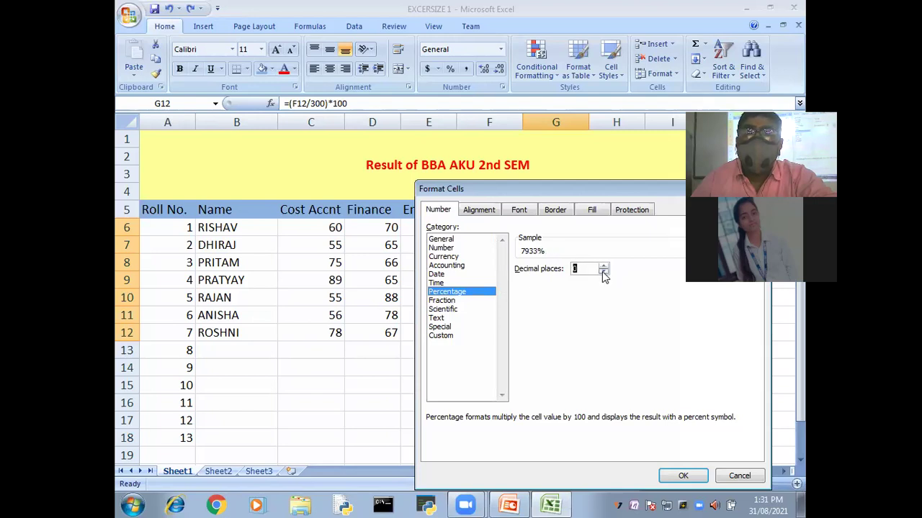
{"action": "left_click", "coordinate": [673, 475]}
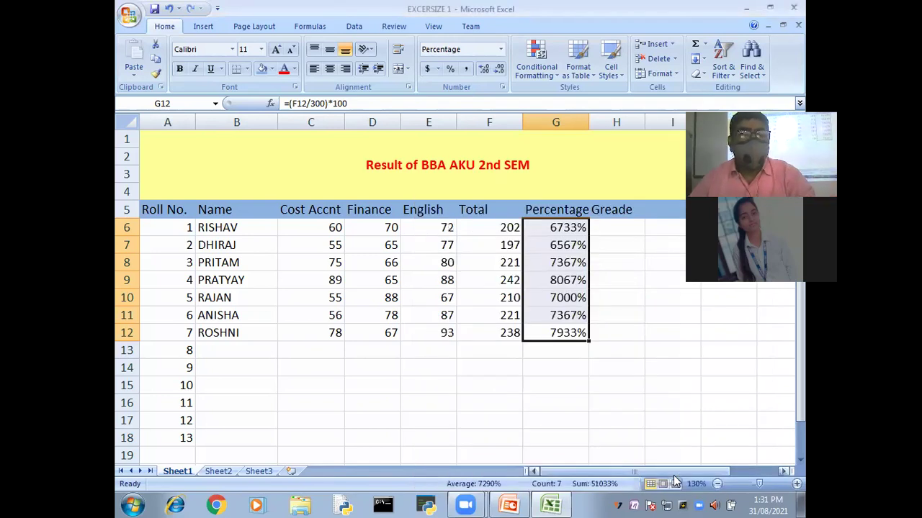
{"action": "key", "text": "ctrl+z"}
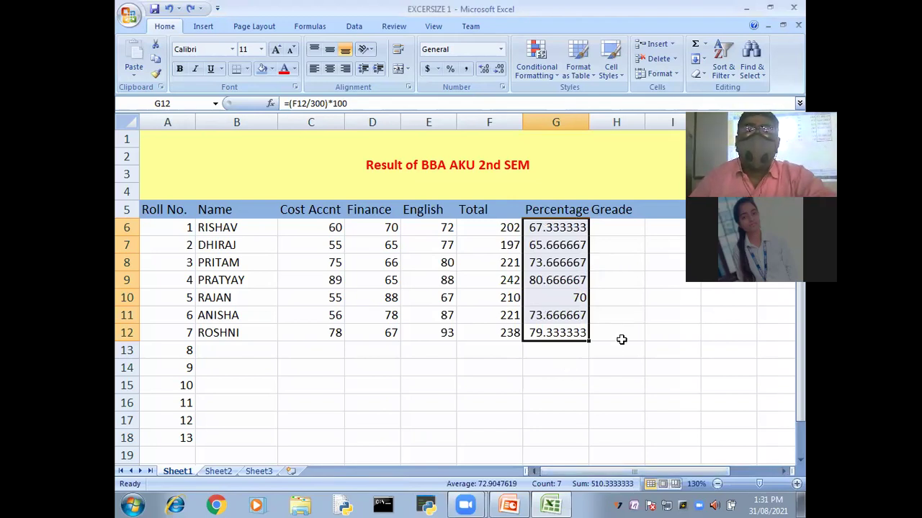
Step: Preview the Percentage number format with five decimal places for cells G6:G12, and clear the decimal places value
{"action": "key", "text": "Right"}
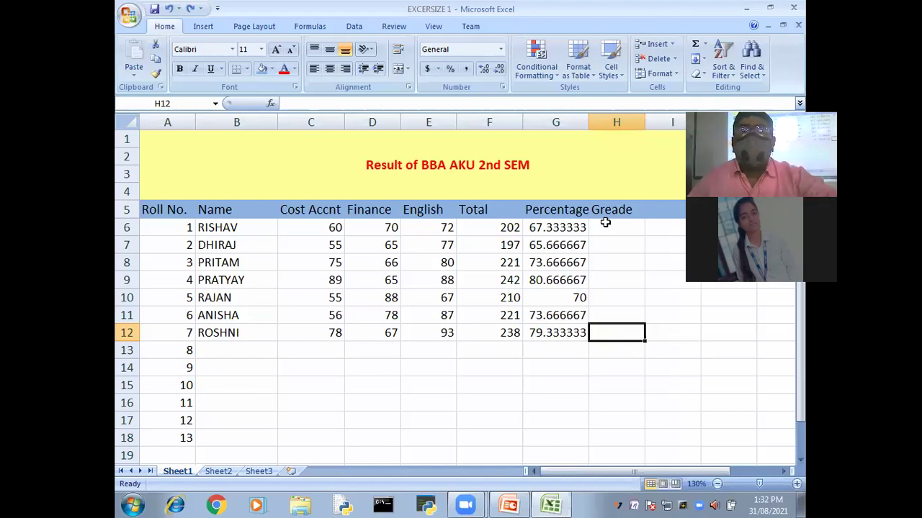
{"action": "left_click_drag", "start_coordinate": [550, 331], "coordinate": [549, 229]}
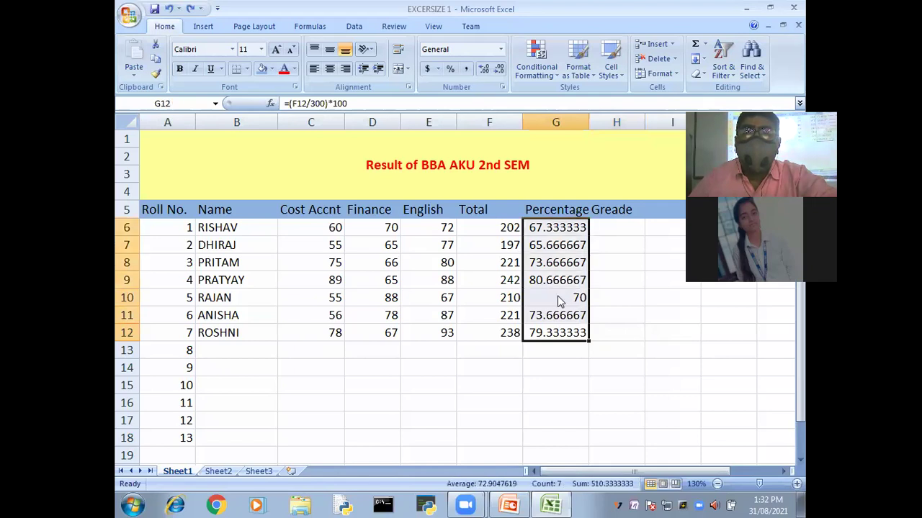
{"action": "right_click", "coordinate": [557, 297]}
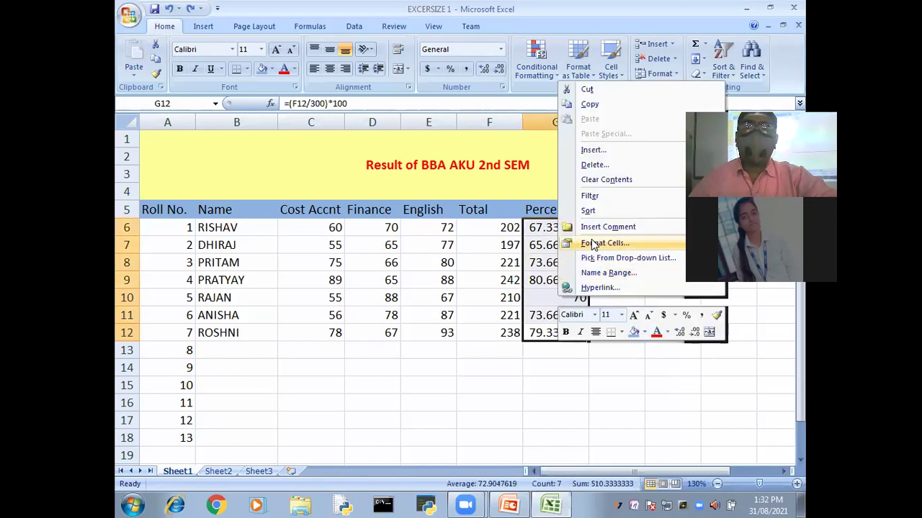
{"action": "left_click", "coordinate": [593, 244]}
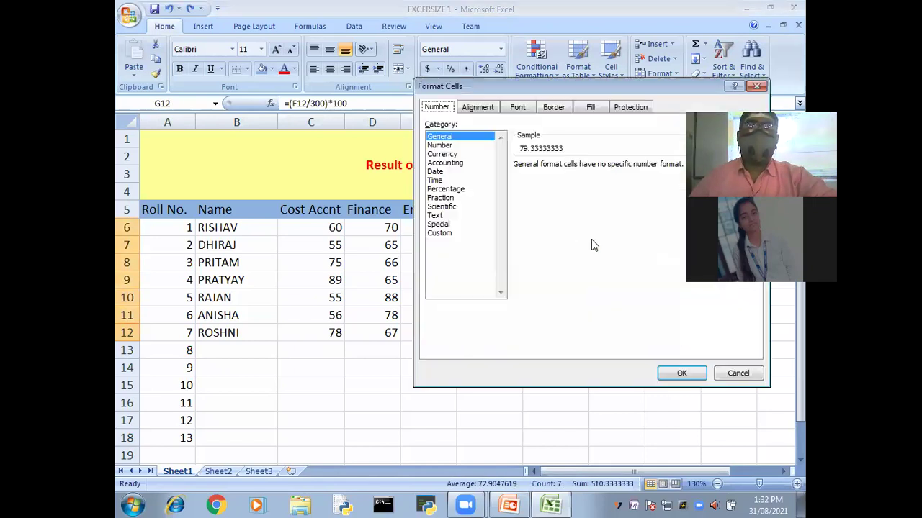
{"action": "left_click", "coordinate": [452, 189]}
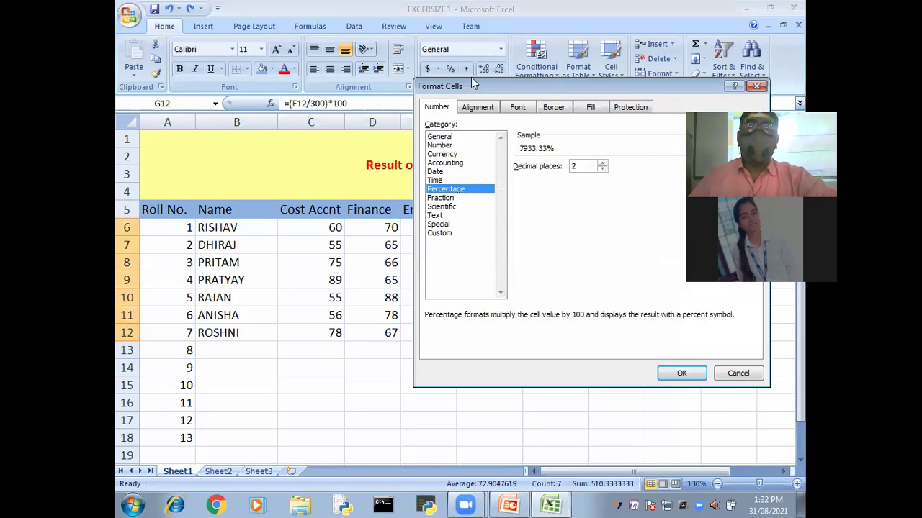
{"action": "left_click_drag", "start_coordinate": [473, 84], "coordinate": [331, 78]}
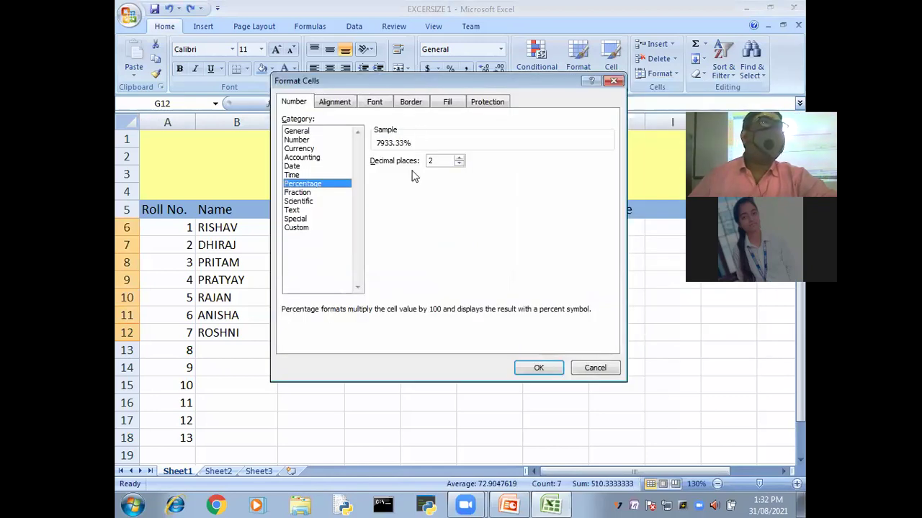
{"action": "left_click_drag", "start_coordinate": [442, 162], "coordinate": [423, 163]}
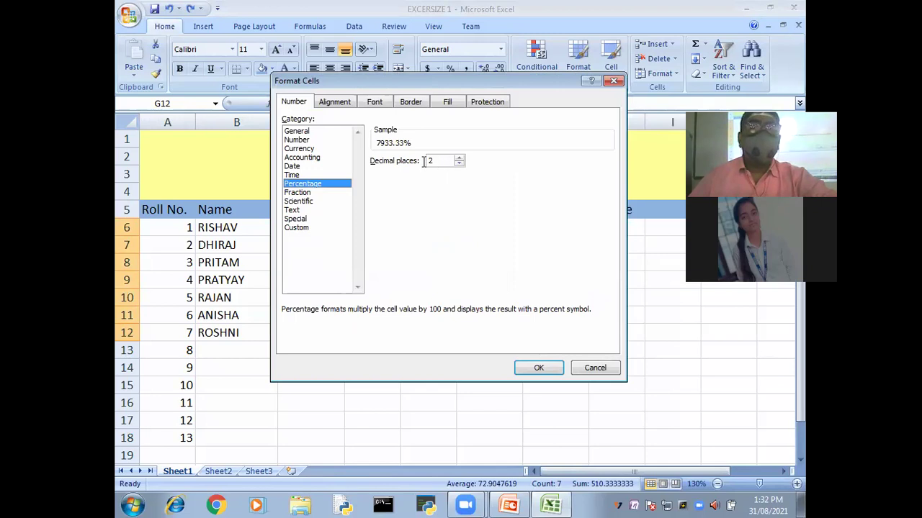
{"action": "type", "text": "5"}
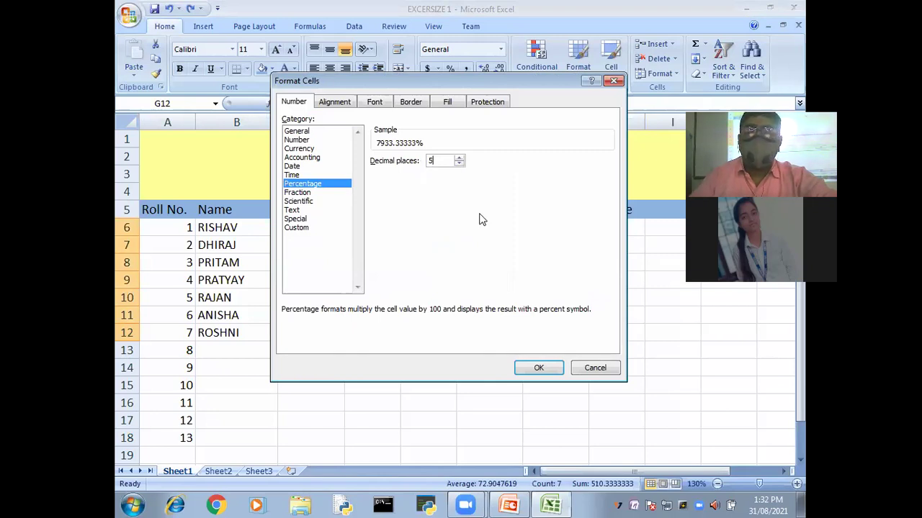
{"action": "key", "text": "BackSpace"}
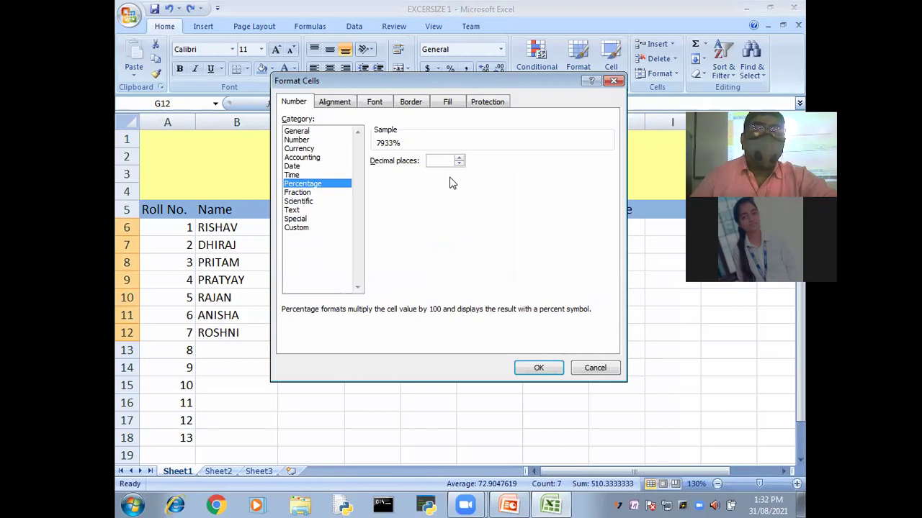
Step: Preview the Number format with two decimal places for cells G6:G12
{"action": "left_click", "coordinate": [303, 141]}
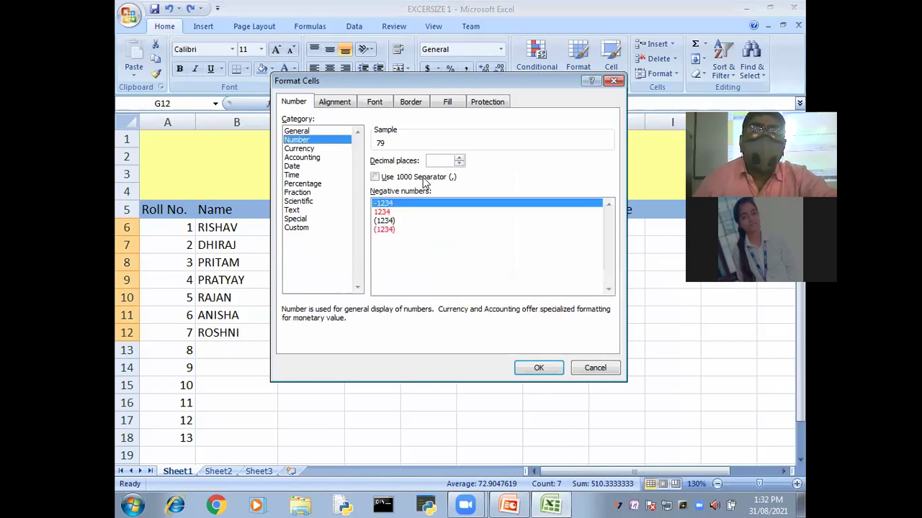
{"action": "left_click", "coordinate": [460, 159]}
{"action": "left_click", "coordinate": [460, 159]}
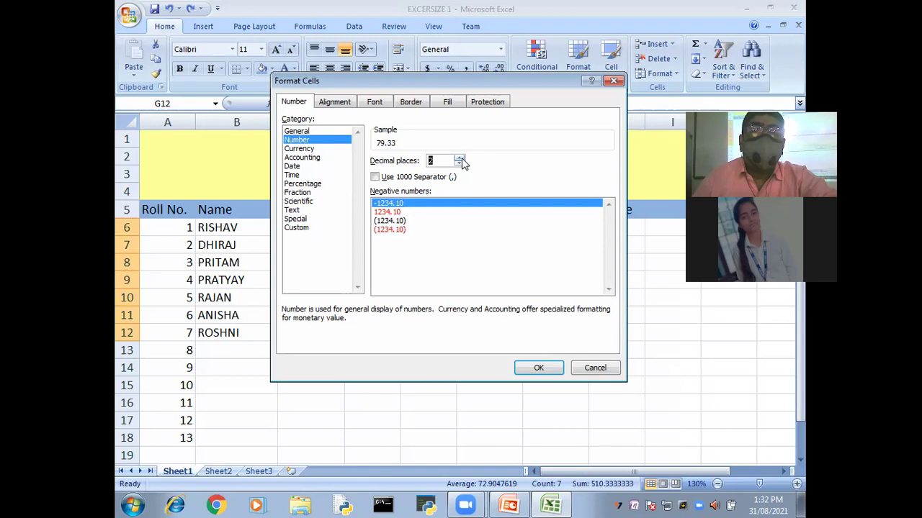
Step: Preview the Percentage format with zero decimal places for cells G6:G12, and close the cell formatting settings without applying them
{"action": "left_click", "coordinate": [302, 184]}
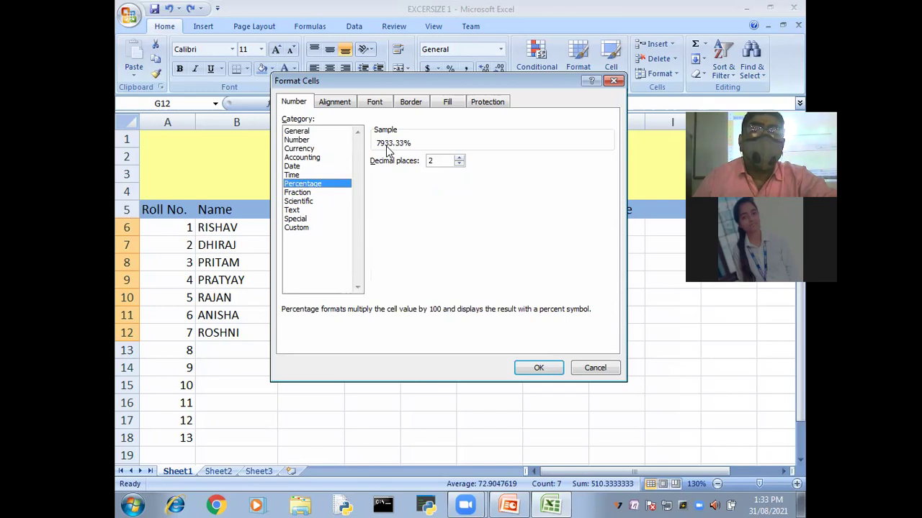
{"action": "left_click", "coordinate": [462, 158]}
{"action": "left_click", "coordinate": [461, 159]}
{"action": "left_click", "coordinate": [459, 164]}
{"action": "left_click", "coordinate": [459, 164]}
{"action": "left_click", "coordinate": [459, 164]}
{"action": "left_click", "coordinate": [460, 164]}
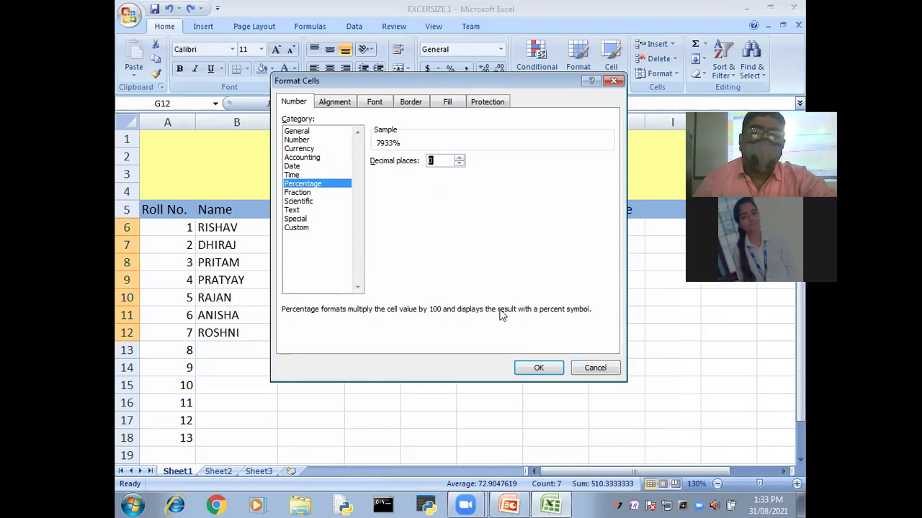
{"action": "left_click_drag", "start_coordinate": [521, 87], "coordinate": [463, 359]}
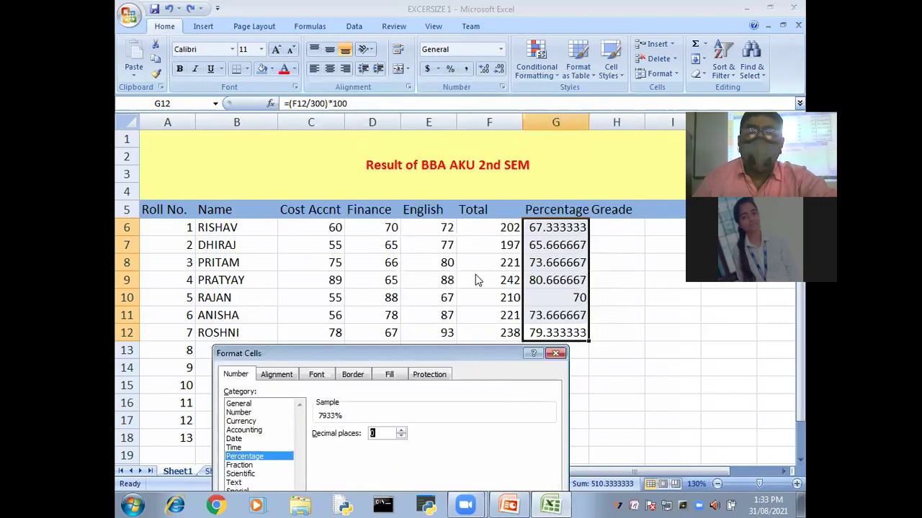
{"action": "left_click_drag", "start_coordinate": [475, 281], "coordinate": [477, 249]}
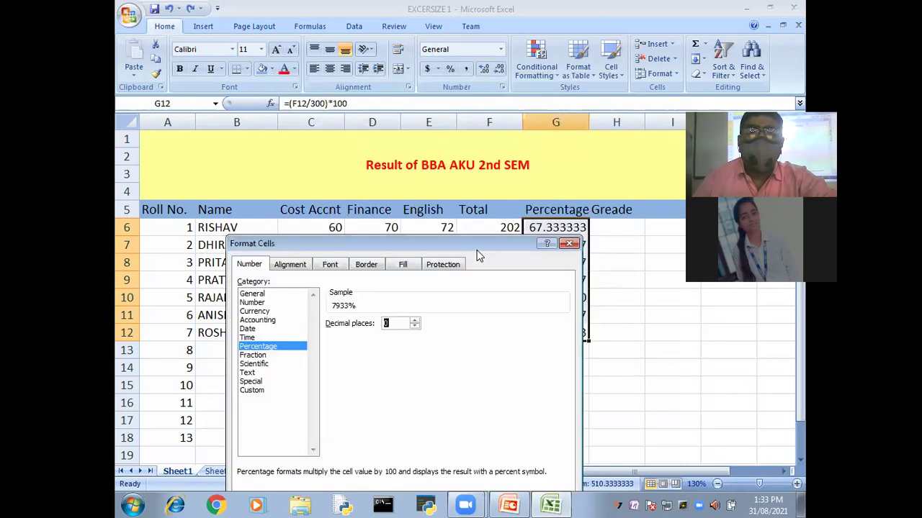
{"action": "left_click", "coordinate": [568, 243]}
{"action": "left_click", "coordinate": [629, 331]}
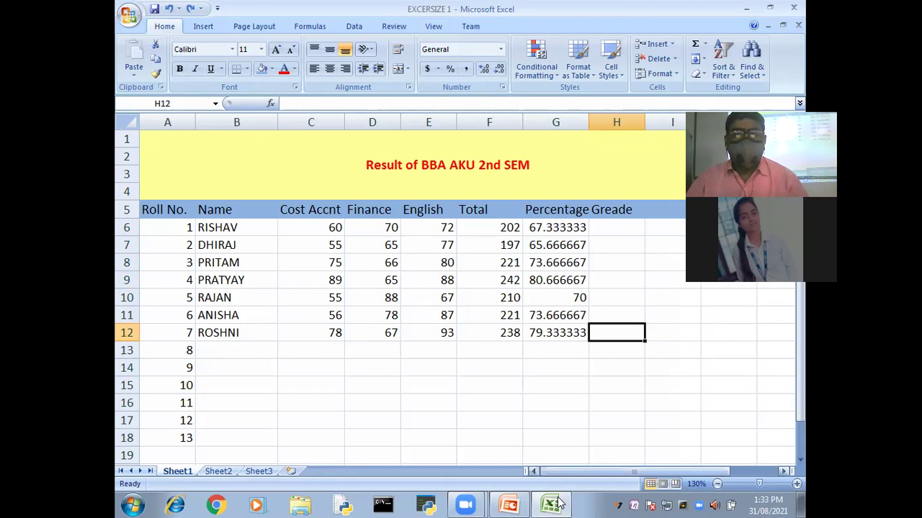
Step: Switch to the Microsoft Excel presentation in PowerPoint and start the slide show from the Absolute references slide
{"action": "key", "text": "alt+Tab"}
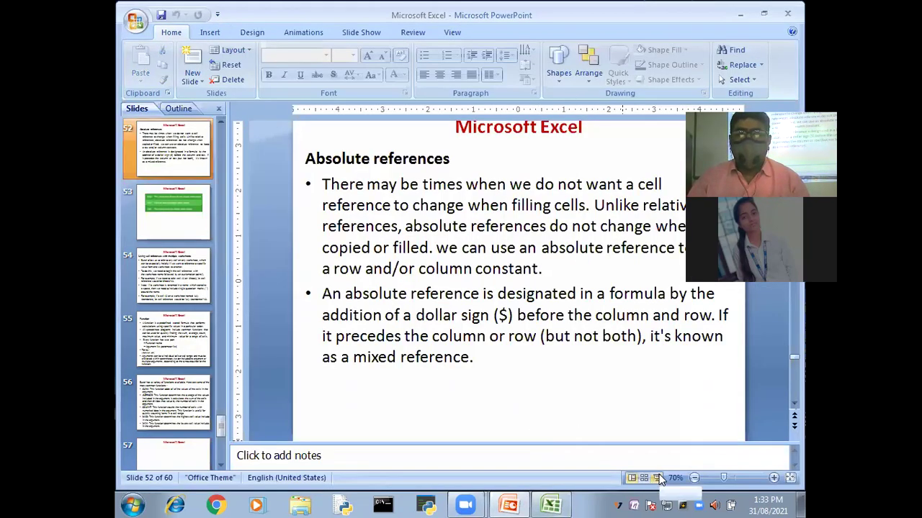
{"action": "left_click", "coordinate": [658, 478]}
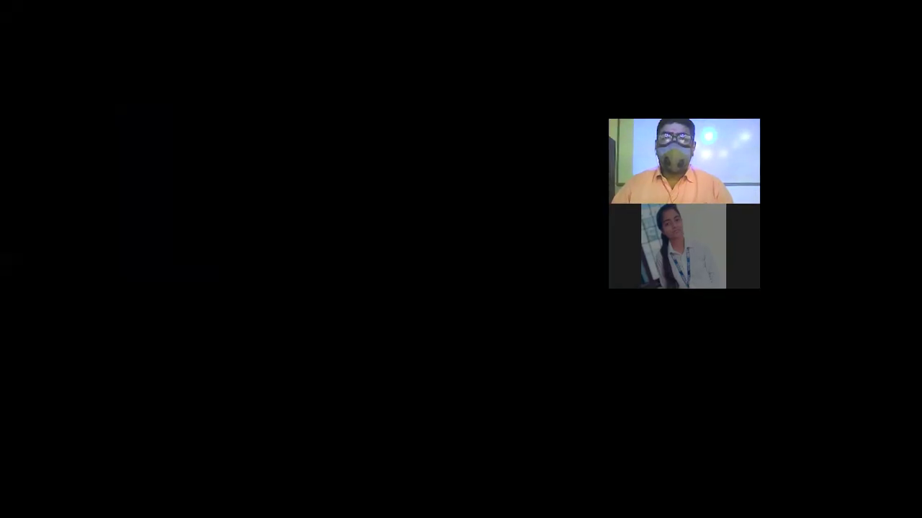